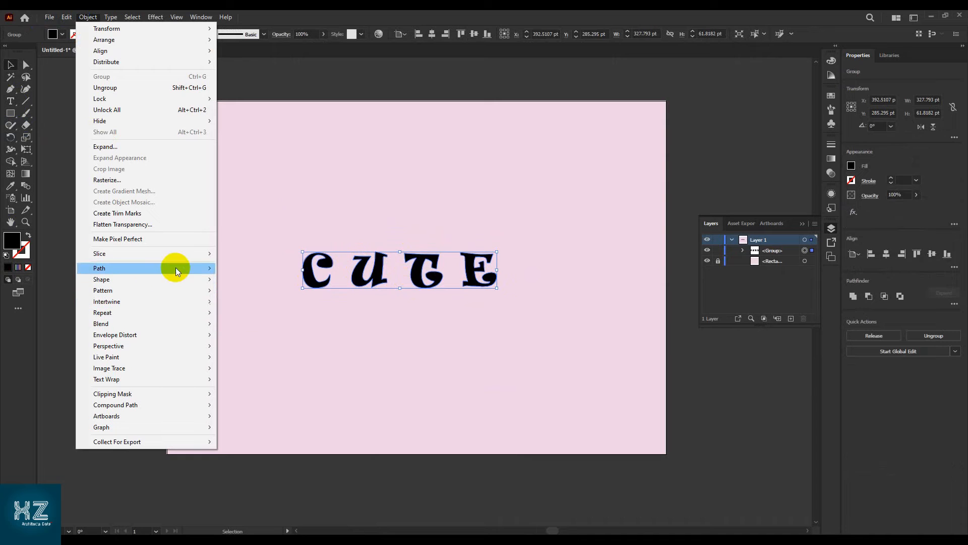
# - Create an outward Offset Path around the CUTE lettering
pyautogui.click(270, 301)
pyautogui.click(470, 305)
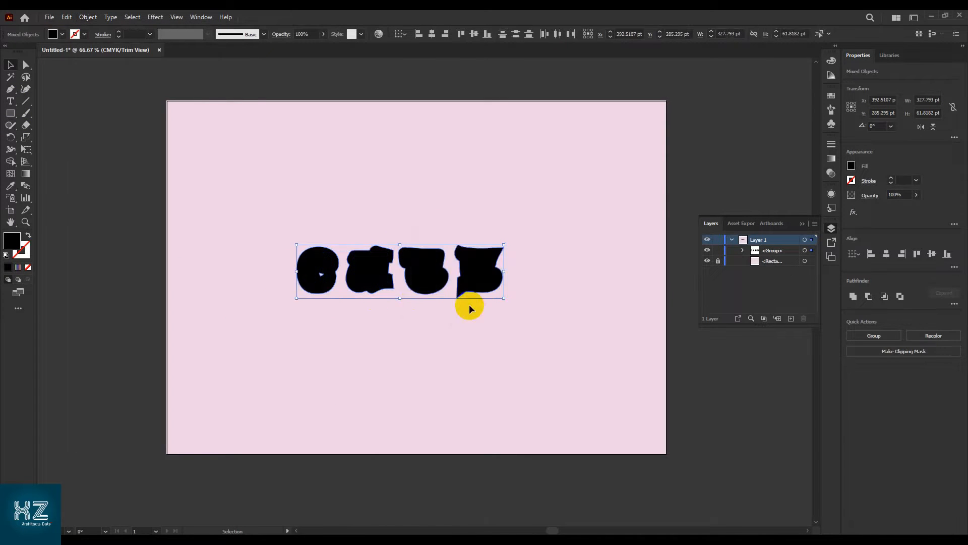
pyautogui.hotkey('ctrl', '+')
pyautogui.hotkey('ctrl', '+')
pyautogui.click(422, 253)
pyautogui.click(375, 317)
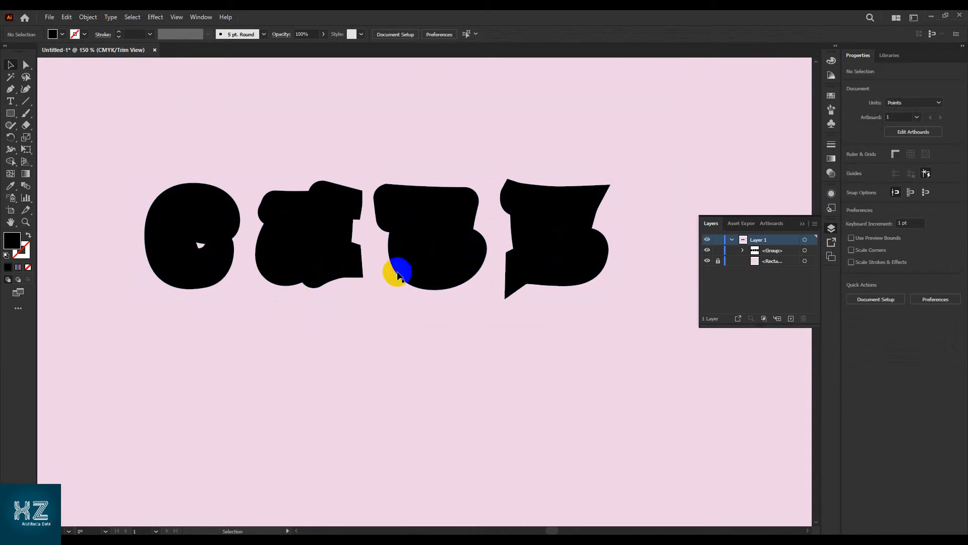
# - Ungroup the CUTE lettering and its offset outlines
pyautogui.rightClick(419, 266)
pyautogui.click(453, 413)
pyautogui.click(424, 310)
# - Select the four original inner letters C, U, T and E and fill them with a bright pinkish red
pyautogui.scroll(-2, 424, 311)
pyautogui.scroll(2, 316, 282)
pyautogui.click(316, 283)
pyautogui.keyDown('shift'); pyautogui.click(450, 290); pyautogui.keyUp('shift')
pyautogui.keyDown('shift'); pyautogui.click(555, 294); pyautogui.keyUp('shift')
pyautogui.moveTo(596, 331); pyautogui.dragTo(471, 326)
pyautogui.keyDown('shift'); pyautogui.click(559, 282); pyautogui.keyUp('shift')
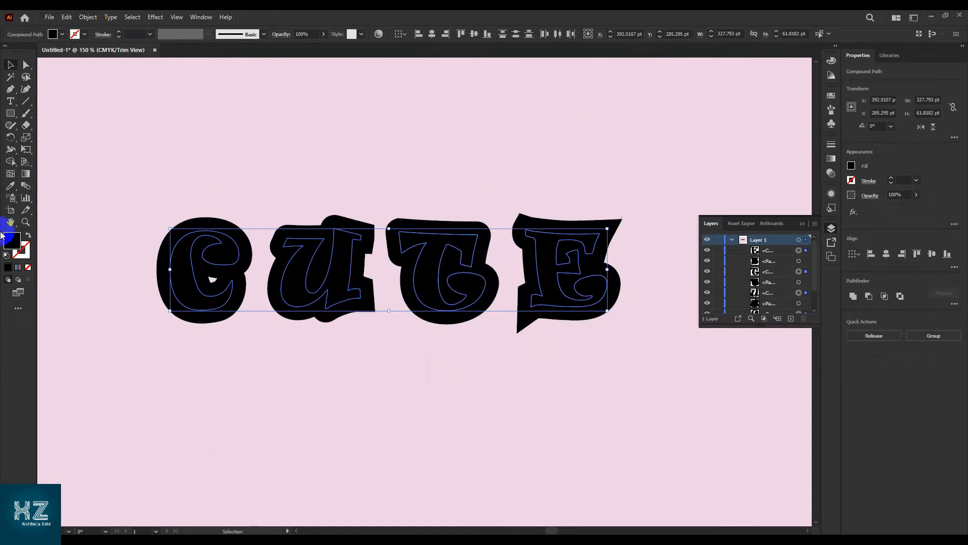
pyautogui.doubleClick(12, 240)
pyautogui.click(471, 207)
pyautogui.click(580, 213)
pyautogui.click(343, 384)
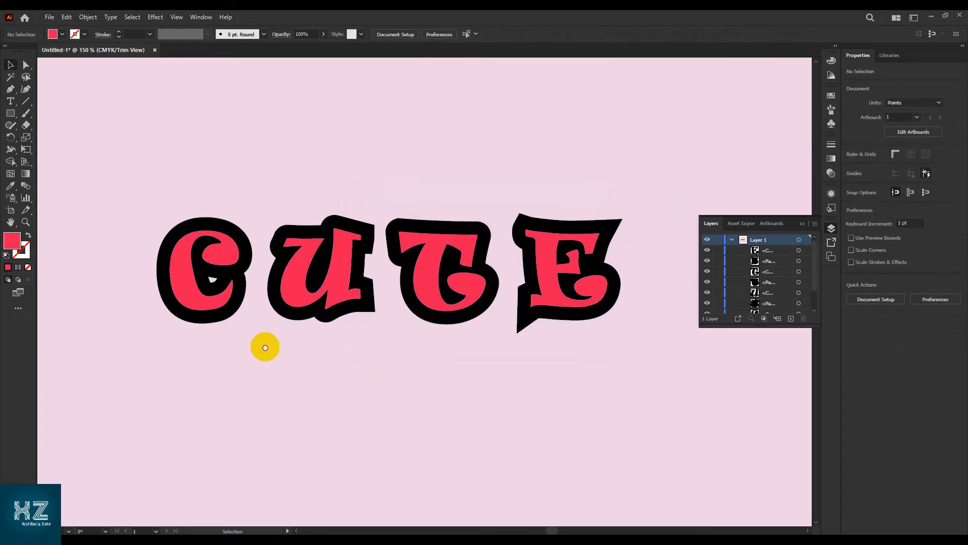
# - Select the four black offset outlines behind the letters and fill them with a lighter pink, about #FF5082
pyautogui.moveTo(264, 346); pyautogui.dragTo(249, 331)
pyautogui.click(216, 296)
pyautogui.keyDown('shift'); pyautogui.click(277, 304); pyautogui.keyUp('shift')
pyautogui.keyDown('shift'); pyautogui.click(423, 306); pyautogui.keyUp('shift')
pyautogui.keyDown('shift'); pyautogui.click(508, 297); pyautogui.keyUp('shift')
pyautogui.doubleClick(11, 240)
pyautogui.click(415, 213)
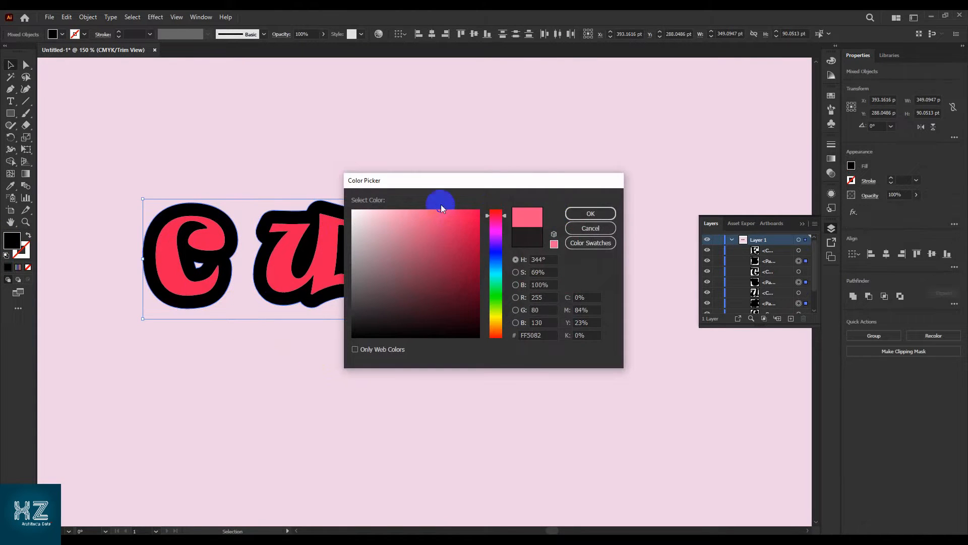
pyautogui.click(589, 214)
pyautogui.click(443, 359)
# - Group the inner and outer shapes of the letter C
pyautogui.scroll(-2, 376, 359)
pyautogui.scroll(2, 320, 326)
pyautogui.moveTo(320, 327); pyautogui.dragTo(264, 191)
pyautogui.click(370, 356)
pyautogui.click(289, 267)
pyautogui.scroll(-1, 291, 268)
pyautogui.rightClick(299, 270)
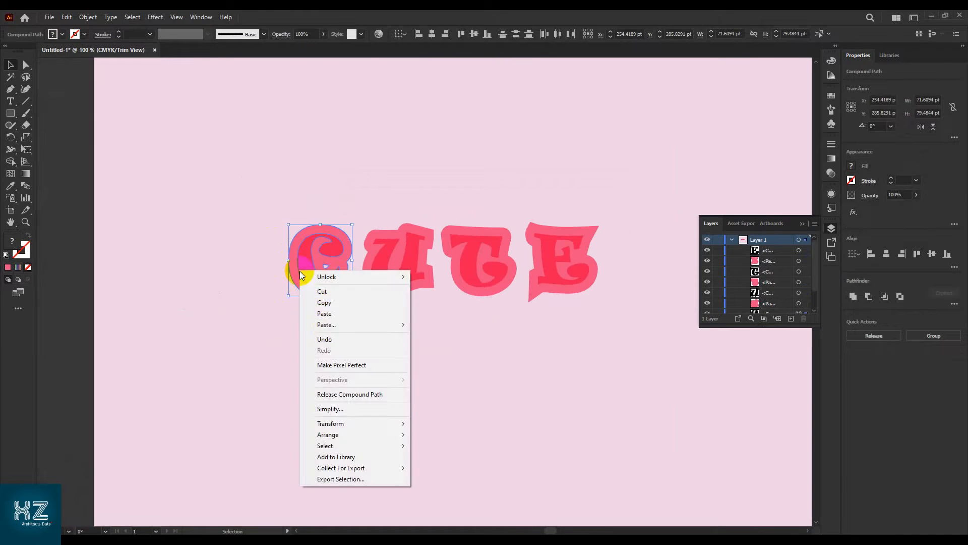
pyautogui.click(306, 275)
pyautogui.click(306, 291)
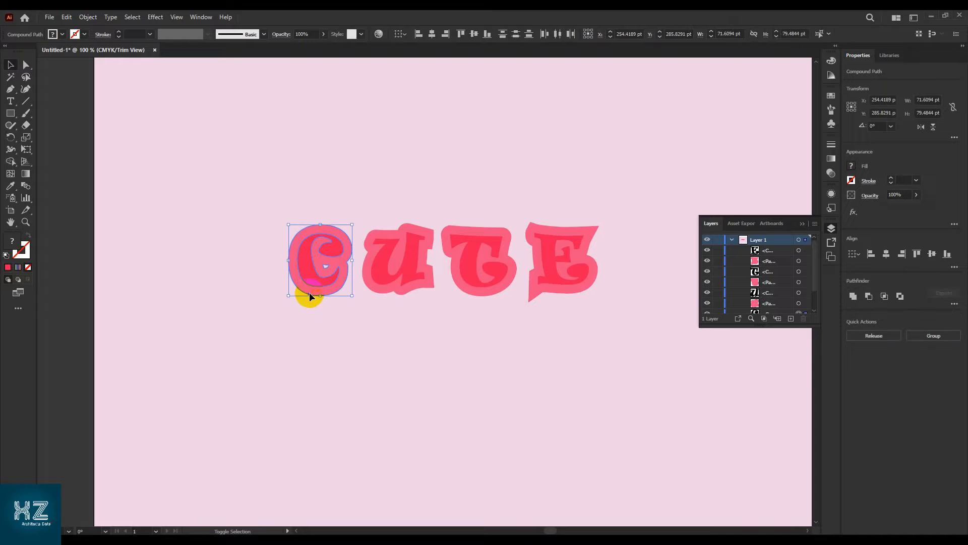
# - Group the inner and outer shapes of the letter U
pyautogui.click(387, 247)
pyautogui.rightClick(386, 248)
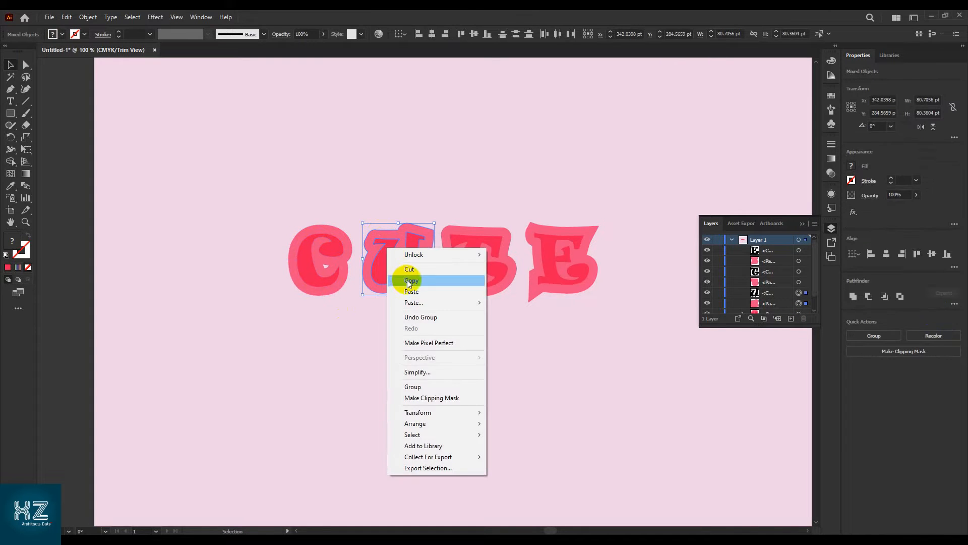
pyautogui.rightClick(407, 281)
pyautogui.click(891, 376)
pyautogui.moveTo(413, 328); pyautogui.dragTo(365, 227)
pyautogui.click(869, 336)
# - Group the shapes of the letter T and those of the letter E as two separate groups
pyautogui.moveTo(497, 310); pyautogui.dragTo(459, 237)
pyautogui.click(871, 337)
pyautogui.moveTo(604, 323); pyautogui.dragTo(552, 242)
pyautogui.click(871, 337)
pyautogui.click(494, 348)
# - Apply the 3D Inflate effect to the letter C group and move the 3D settings clear of the letter
pyautogui.click(301, 256)
pyautogui.click(155, 16)
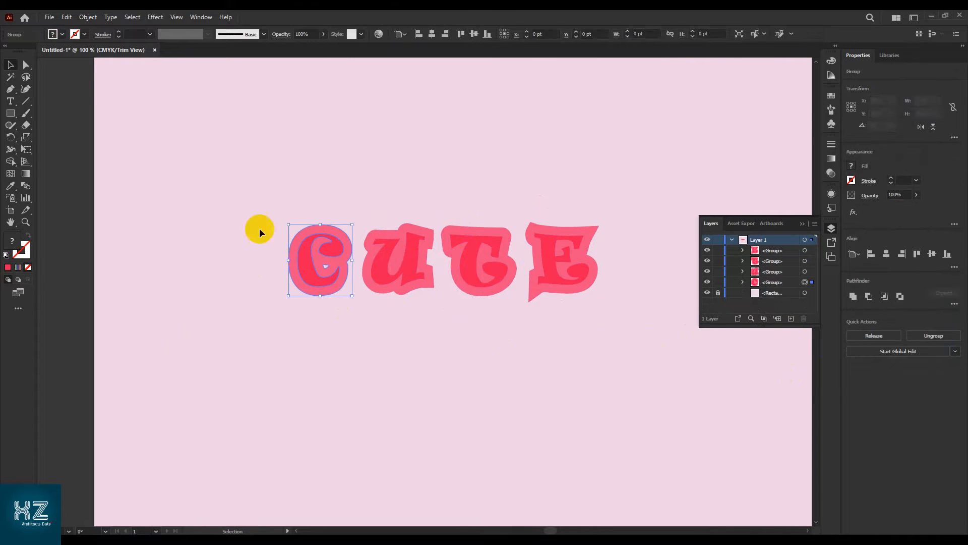
pyautogui.moveTo(242, 74)
pyautogui.click(281, 75)
pyautogui.click(389, 103)
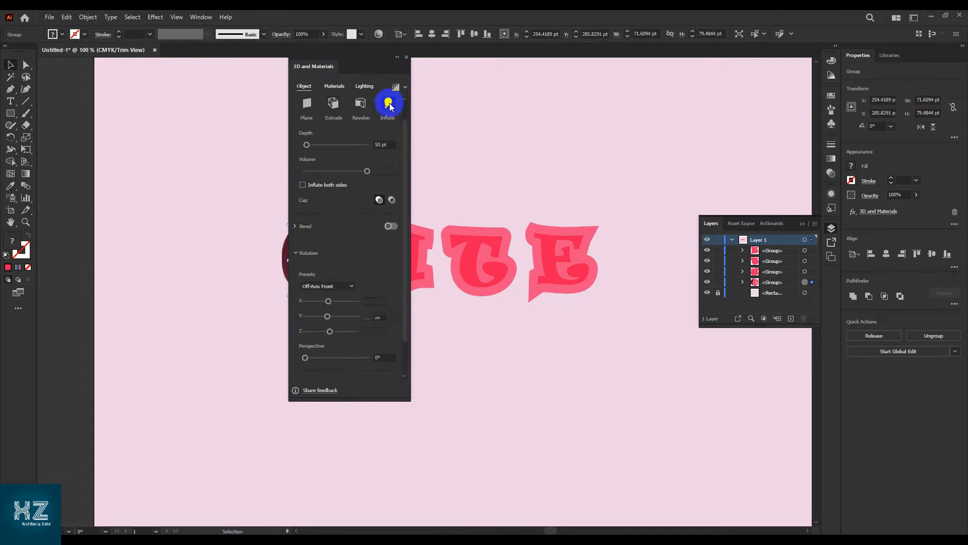
pyautogui.moveTo(357, 58); pyautogui.dragTo(551, 65)
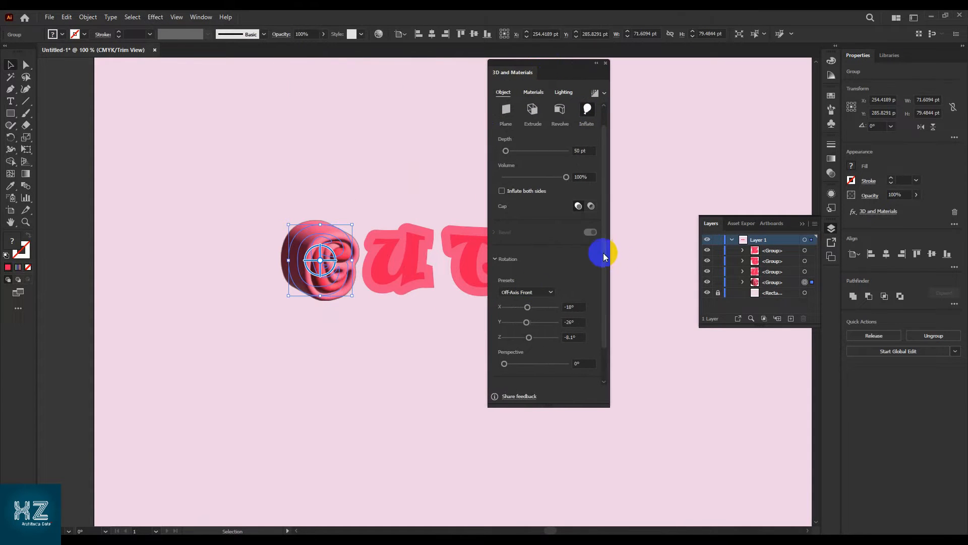
# - Set the C's 3D rotation preset to Front and render it with ray tracing
pyautogui.scroll(-2, 554, 255)
pyautogui.click(548, 255)
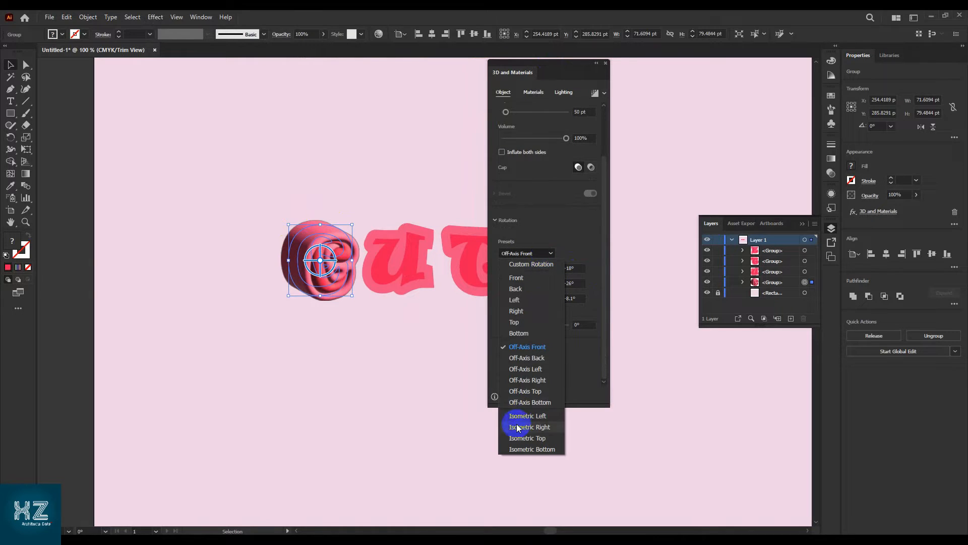
pyautogui.click(515, 278)
pyautogui.scroll(3, 333, 260)
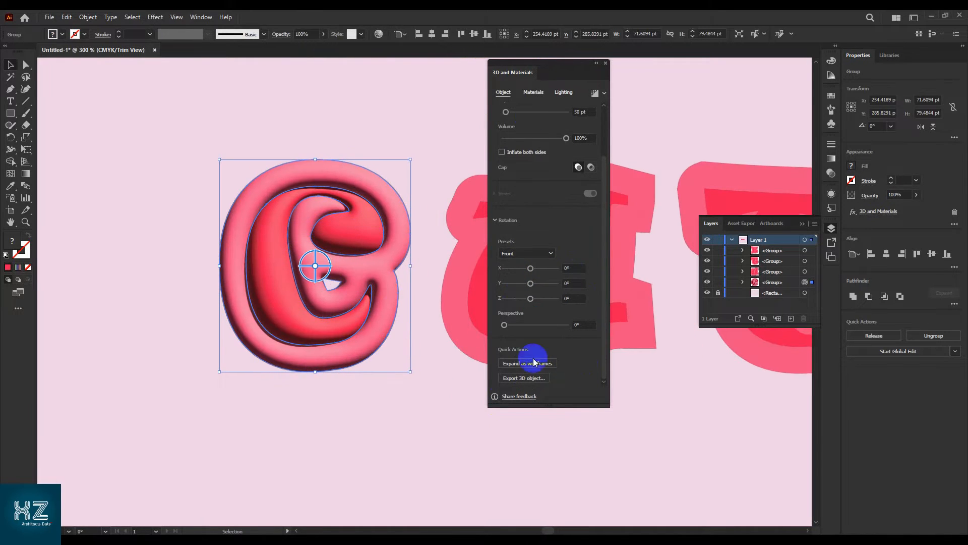
pyautogui.click(596, 94)
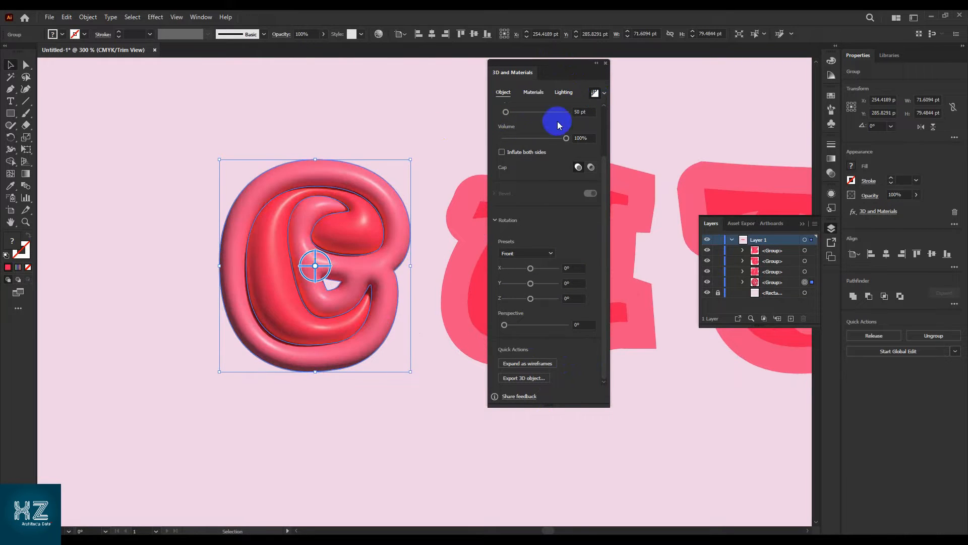
pyautogui.scroll(3, 355, 227)
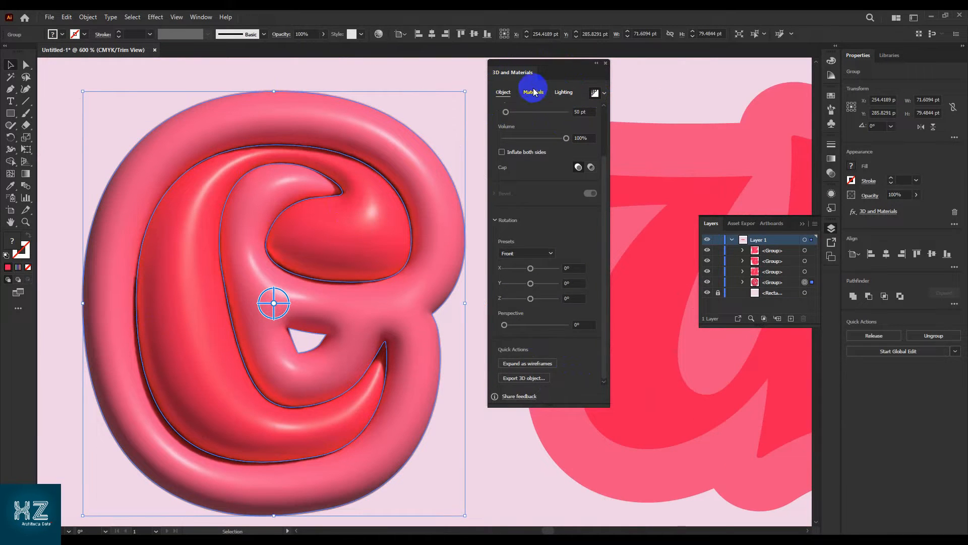
# - Give the C a roughness of 0.1, light intensity 83%, light rotation -65° and ambient intensity 71%
pyautogui.click(534, 92)
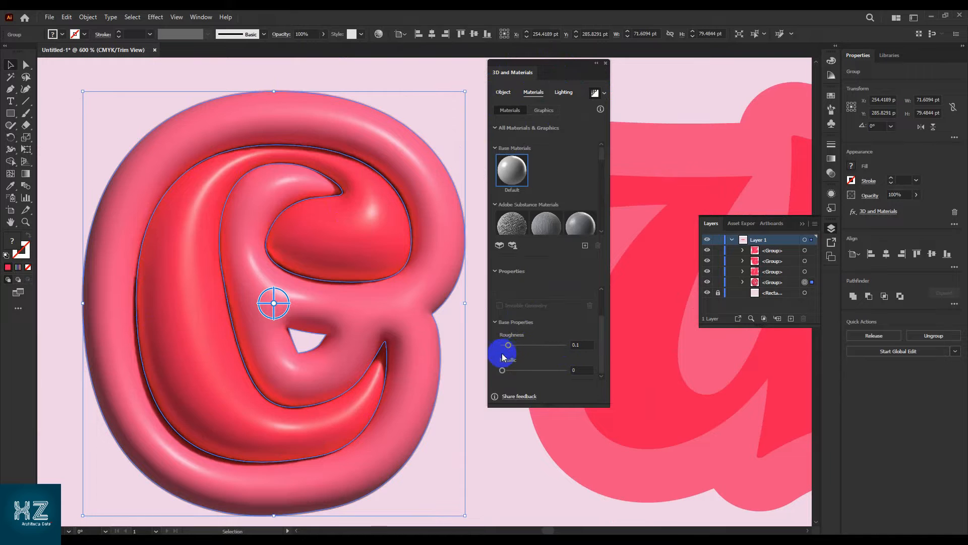
pyautogui.click(564, 92)
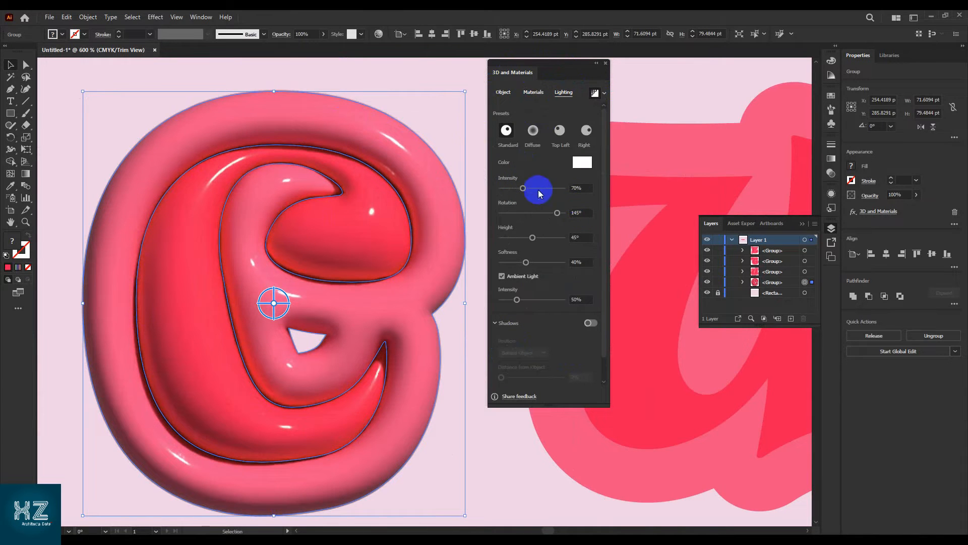
pyautogui.moveTo(523, 188); pyautogui.dragTo(526, 190)
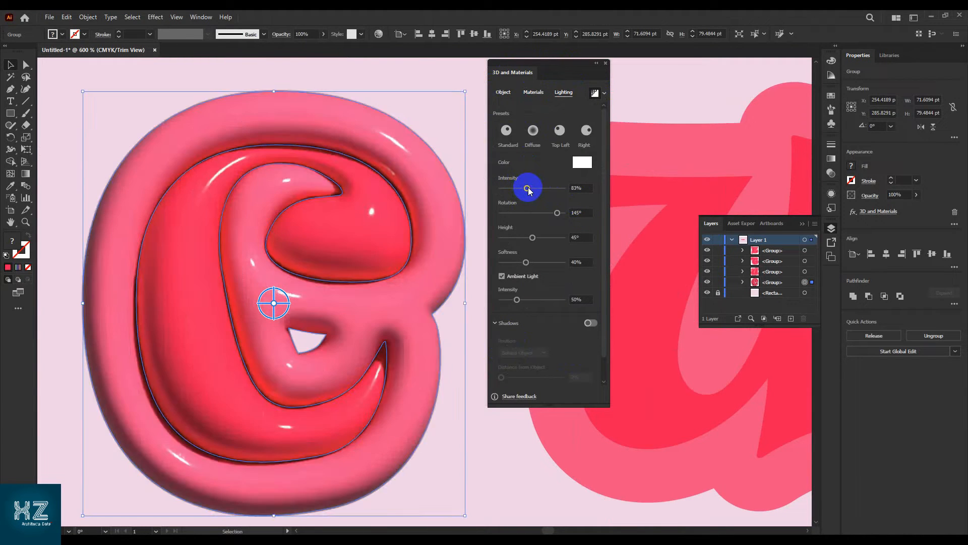
pyautogui.moveTo(586, 210); pyautogui.dragTo(549, 216)
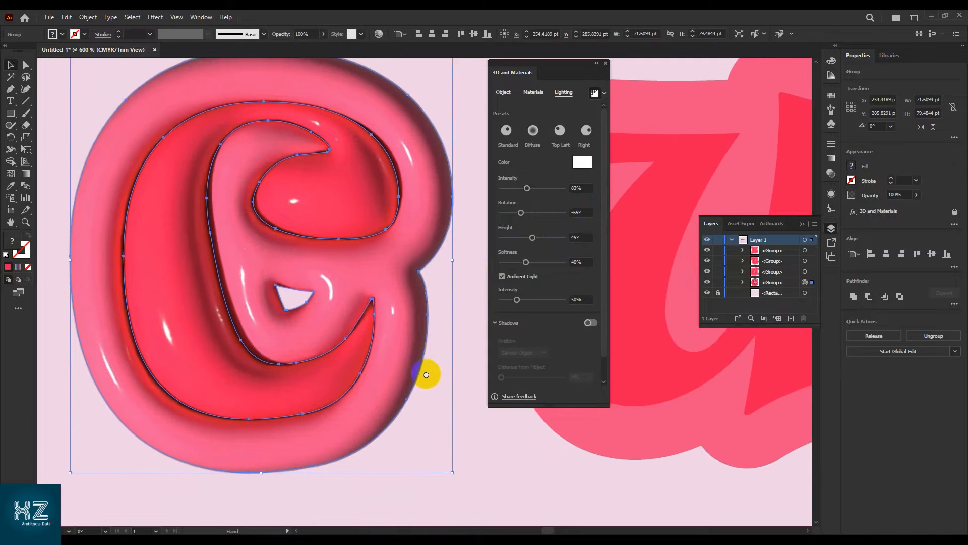
pyautogui.moveTo(517, 299); pyautogui.dragTo(523, 299)
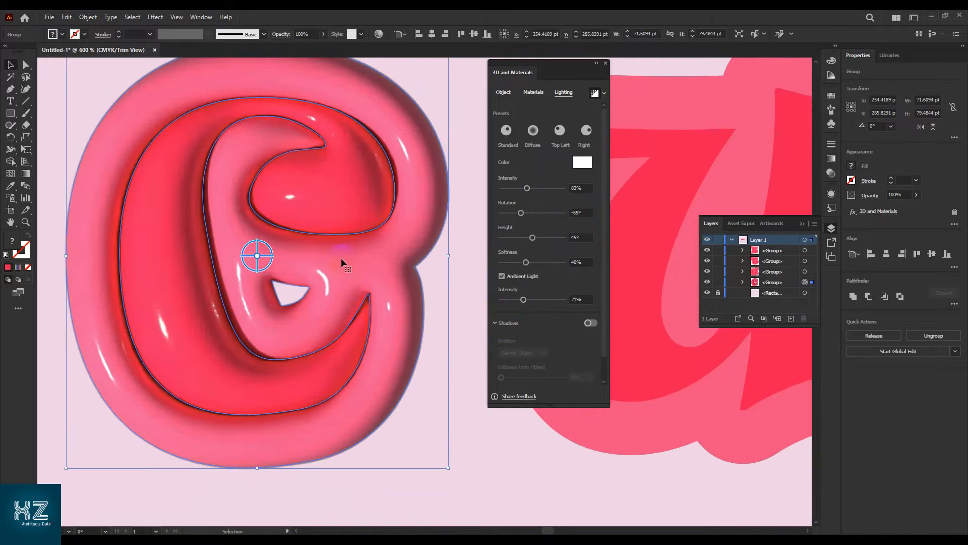
pyautogui.hotkey('ctrl', '1')
pyautogui.click(328, 439)
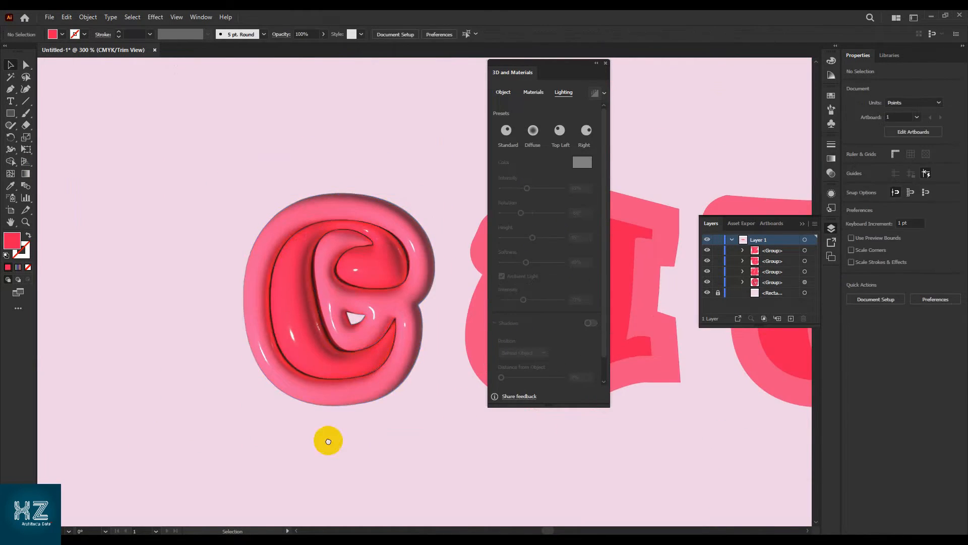
# - Set the C's light height to 39° and increase the light's softness
pyautogui.scroll(4, 226, 328)
pyautogui.click(233, 290)
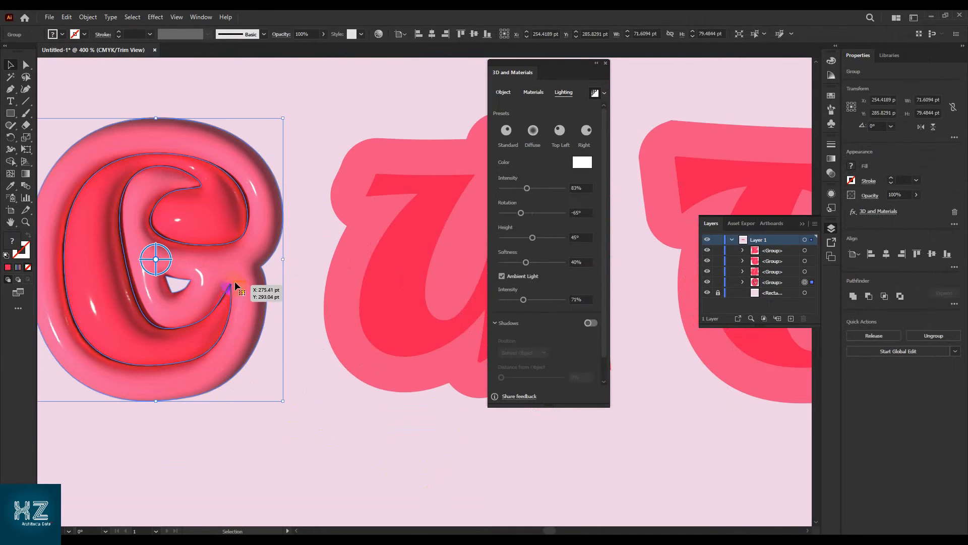
pyautogui.moveTo(535, 240); pyautogui.dragTo(537, 263)
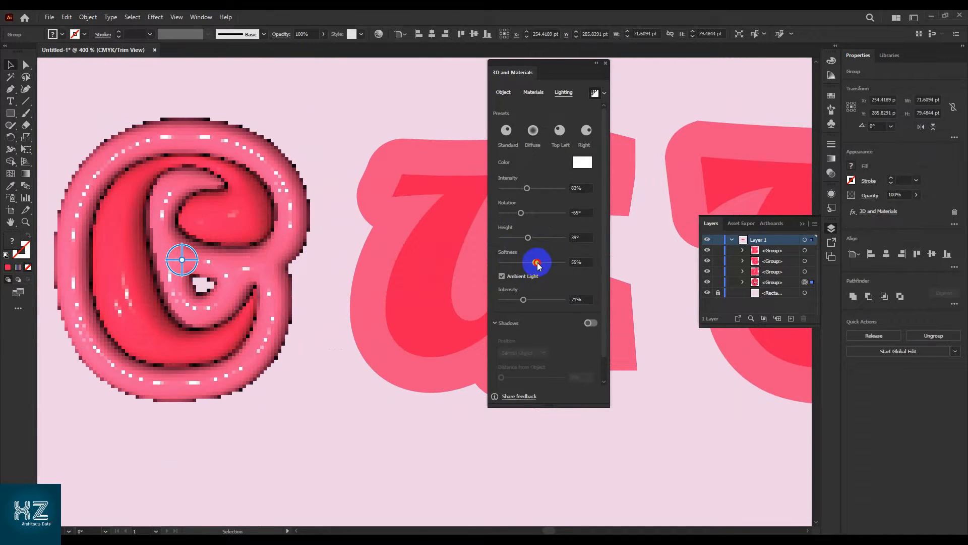
pyautogui.click(317, 452)
pyautogui.scroll(-6, 295, 371)
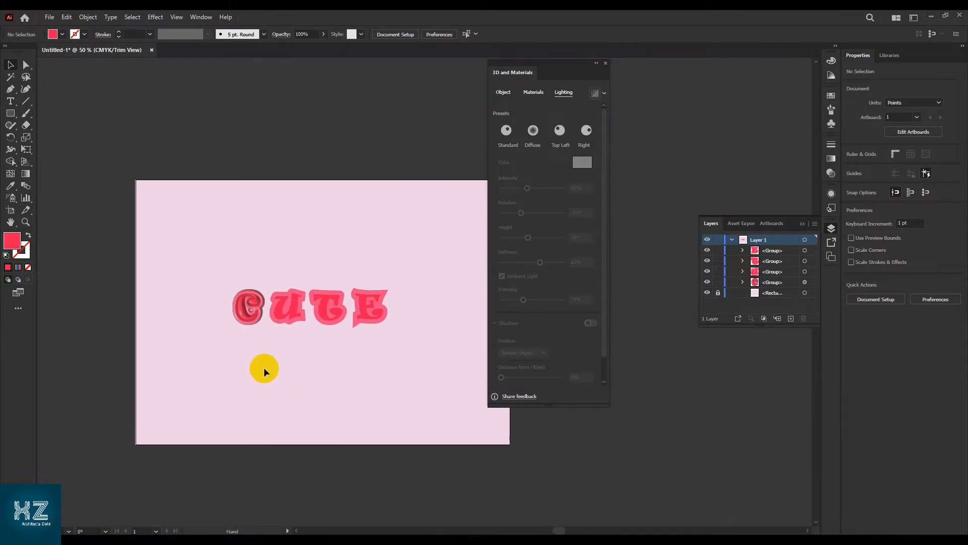
# - Apply the 3D Inflate effect to the letter U with the Front rotation preset and ray-traced rendering
pyautogui.scroll(3, 263, 358)
pyautogui.click(327, 225)
pyautogui.click(605, 63)
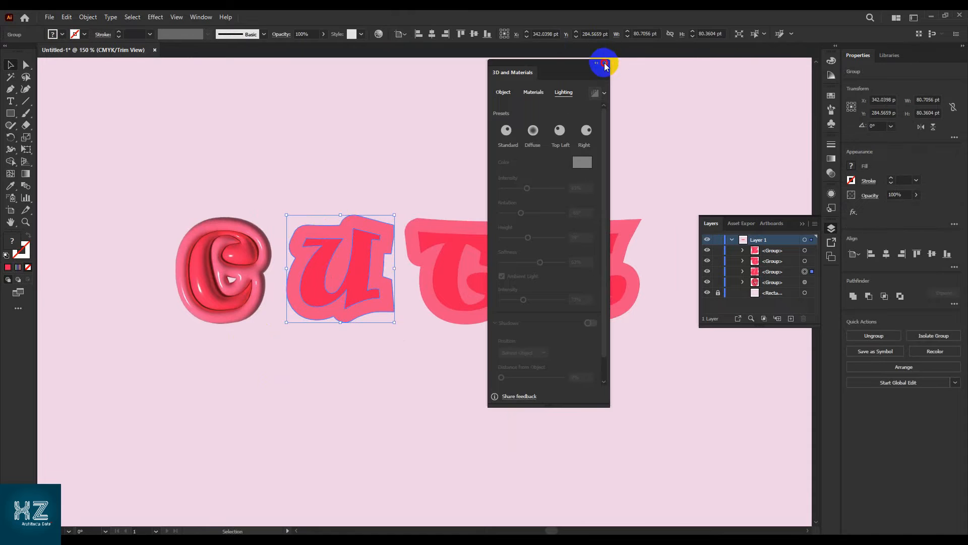
pyautogui.click(157, 16)
pyautogui.click(172, 28)
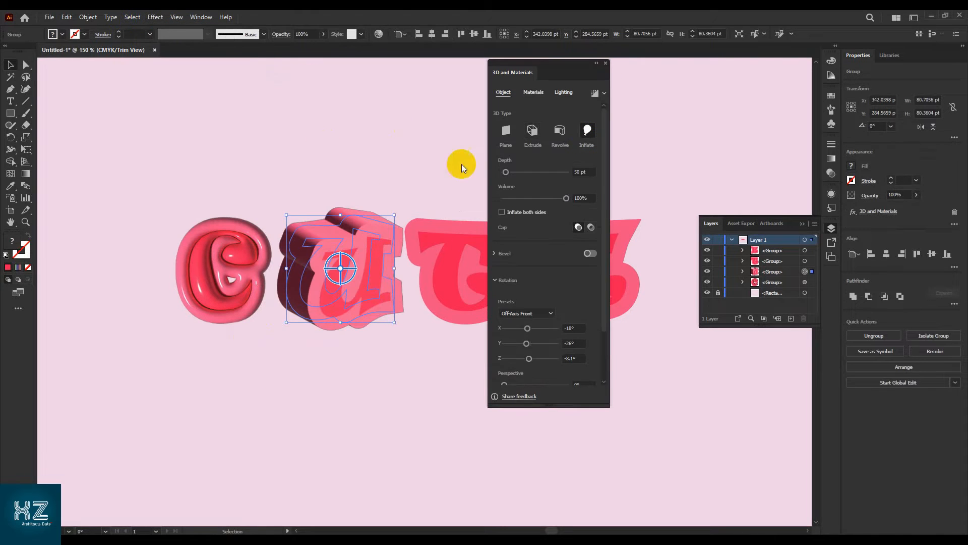
pyautogui.click(549, 314)
pyautogui.click(516, 338)
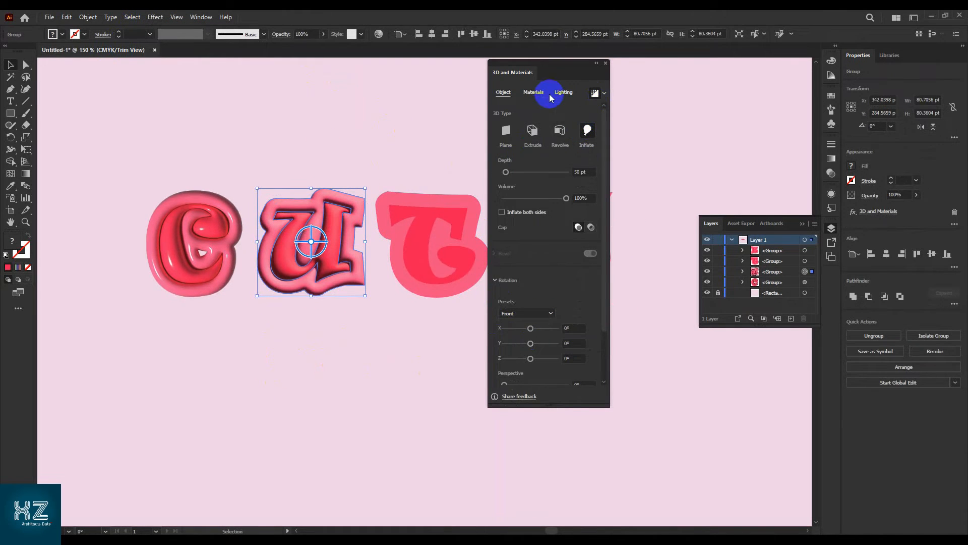
# - Lower the U's material roughness, rotate its light to the opposite side, and increase the light's softness and ambient intensity
pyautogui.click(534, 92)
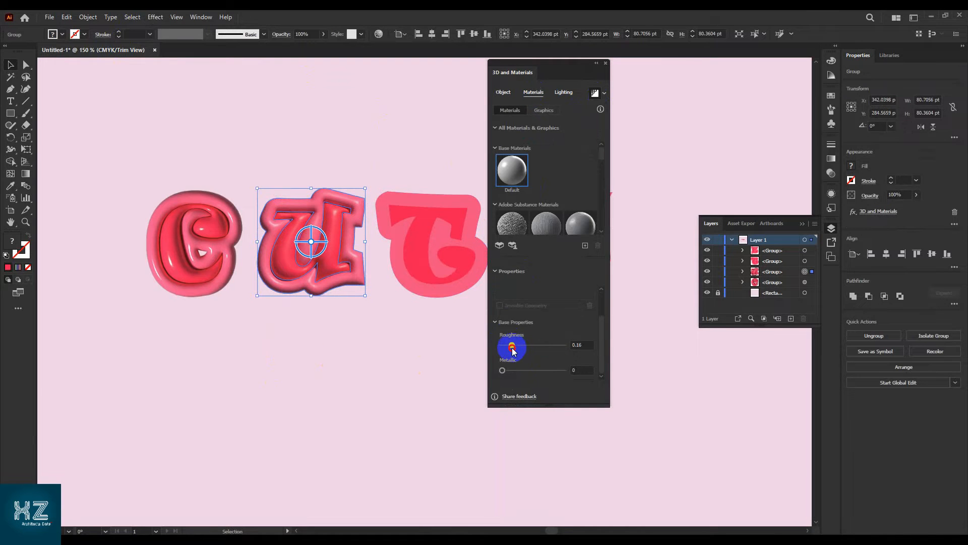
pyautogui.click(569, 95)
pyautogui.moveTo(554, 217); pyautogui.dragTo(522, 217)
pyautogui.moveTo(526, 262); pyautogui.dragTo(546, 261)
pyautogui.moveTo(518, 299); pyautogui.dragTo(536, 301)
pyautogui.click(306, 326)
pyautogui.scroll(-2, 305, 325)
pyautogui.scroll(2, 303, 302)
pyautogui.scroll(-3, 303, 322)
pyautogui.scroll(2, 307, 348)
# - Apply the 3D Inflate effect to the letter T with a nearly frontal rotation of X -1°, Y 0° and Z 0°
pyautogui.click(313, 254)
pyautogui.scroll(-1, 314, 255)
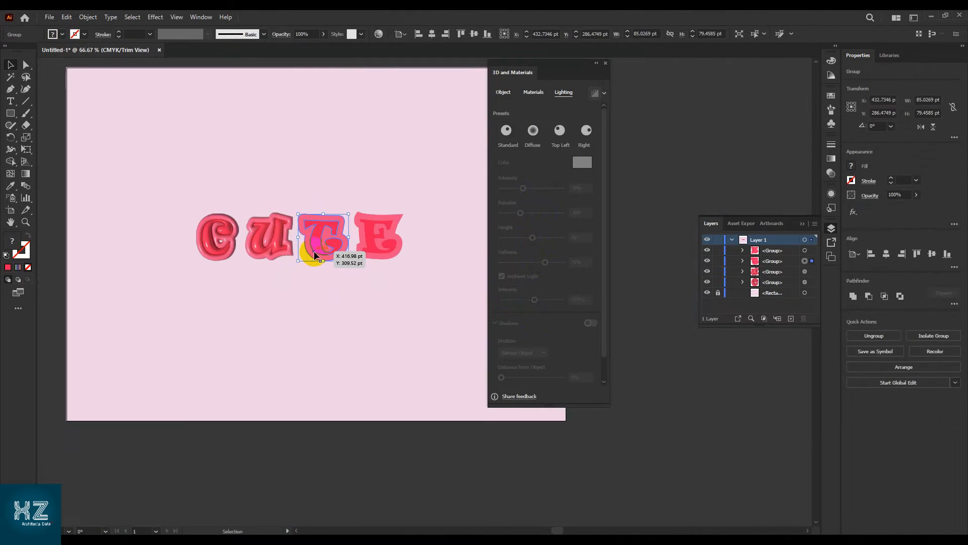
pyautogui.click(155, 17)
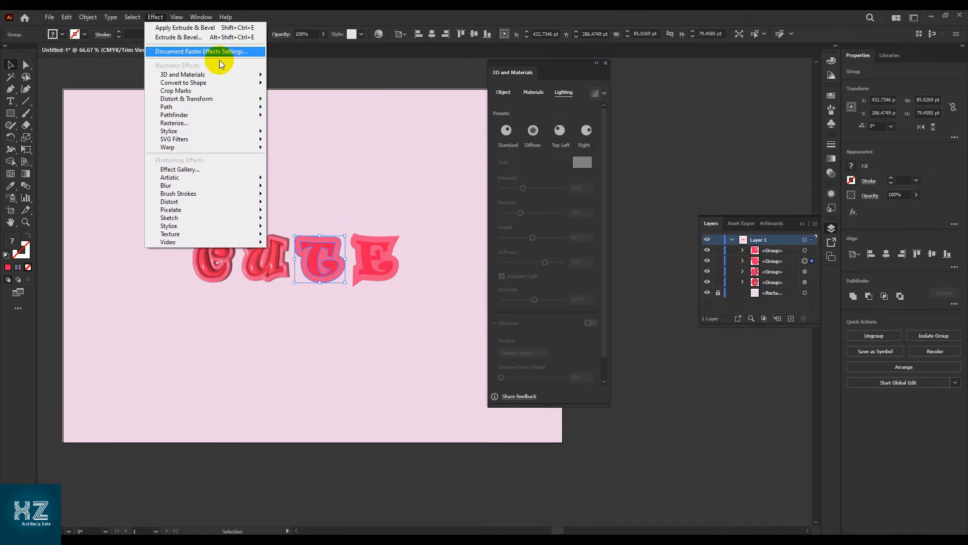
pyautogui.click(225, 38)
pyautogui.click(586, 130)
pyautogui.click(527, 313)
pyautogui.click(529, 337)
pyautogui.scroll(3, 382, 266)
pyautogui.scroll(-3, 583, 328)
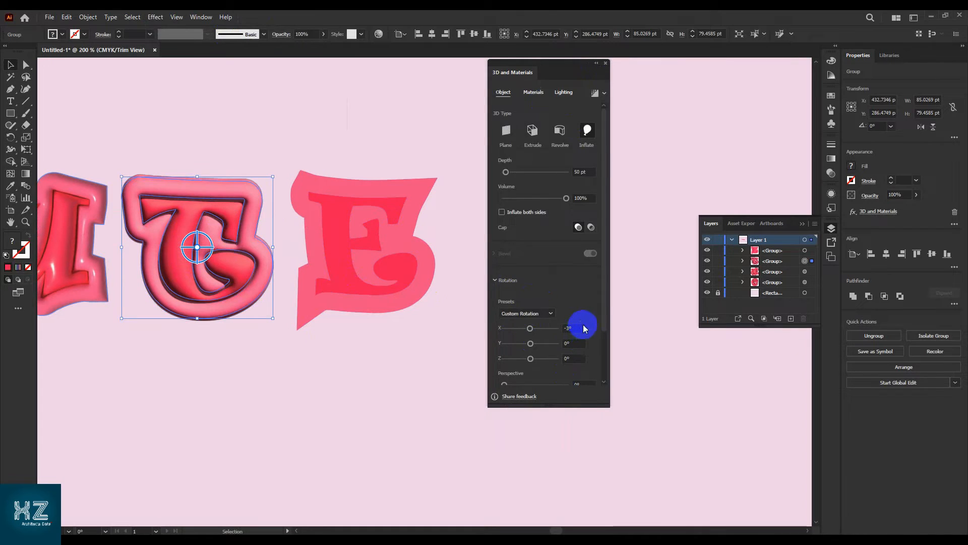
pyautogui.scroll(-3, 597, 302)
# - Render the T with ray tracing and lower its material roughness to about 0.12
pyautogui.click(599, 95)
pyautogui.click(533, 92)
pyautogui.scroll(-2, 541, 367)
pyautogui.moveTo(528, 346); pyautogui.dragTo(520, 347)
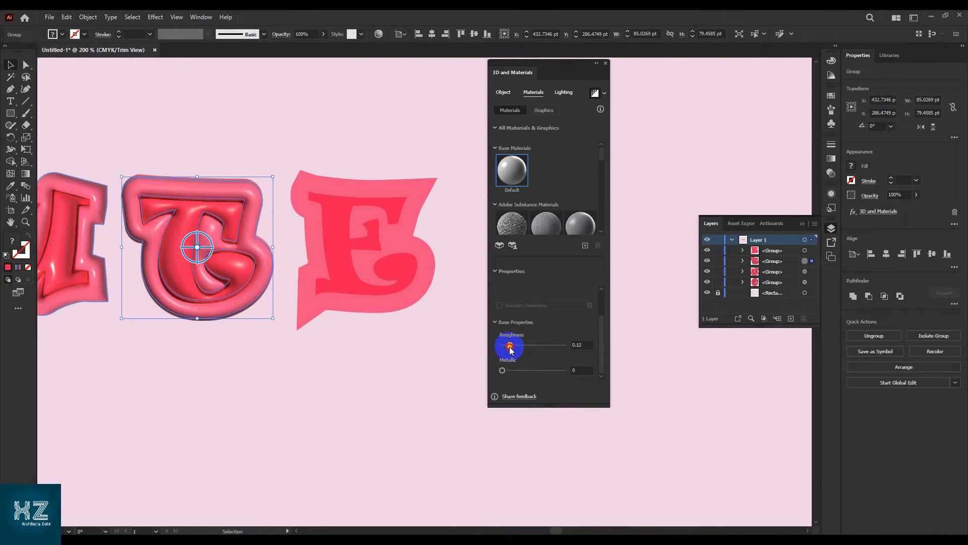
# - Set the T's light rotation to -66°, ambient intensity to 110% and softness to about 74%
pyautogui.click(564, 92)
pyautogui.moveTo(557, 212); pyautogui.dragTo(521, 220)
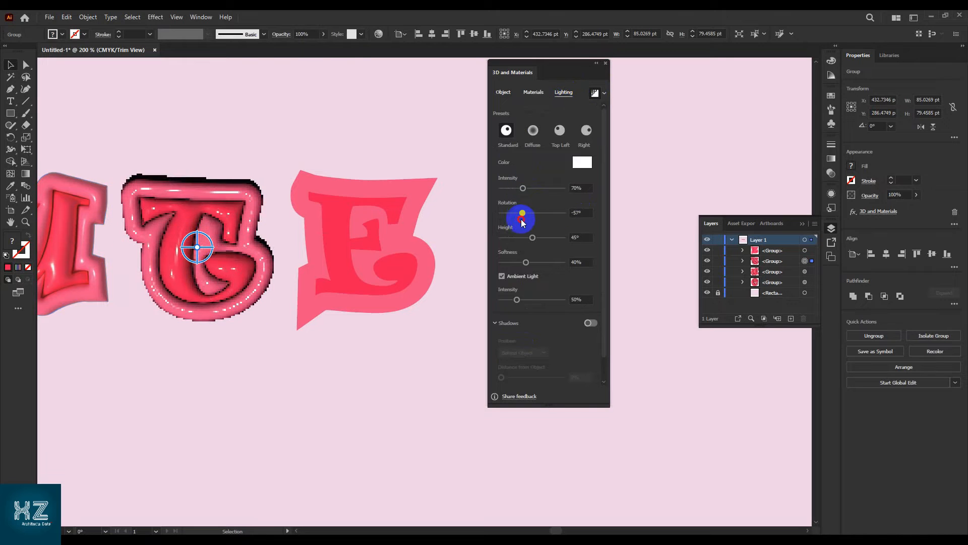
pyautogui.moveTo(518, 301); pyautogui.dragTo(536, 301)
pyautogui.moveTo(526, 262); pyautogui.dragTo(547, 263)
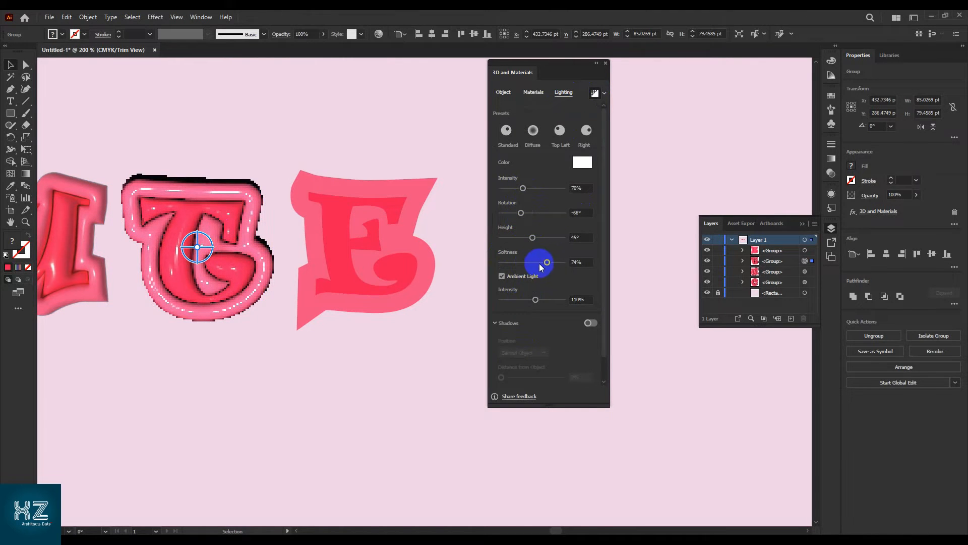
pyautogui.click(463, 237)
pyautogui.scroll(-3, 348, 210)
pyautogui.scroll(2, 328, 292)
# - Apply the 3D Inflate effect to the letter E with the Front rotation preset
pyautogui.moveTo(404, 313); pyautogui.dragTo(341, 182)
pyautogui.click(162, 22)
pyautogui.moveTo(202, 76)
pyautogui.click(297, 77)
pyautogui.click(504, 92)
pyautogui.click(527, 313)
pyautogui.click(529, 339)
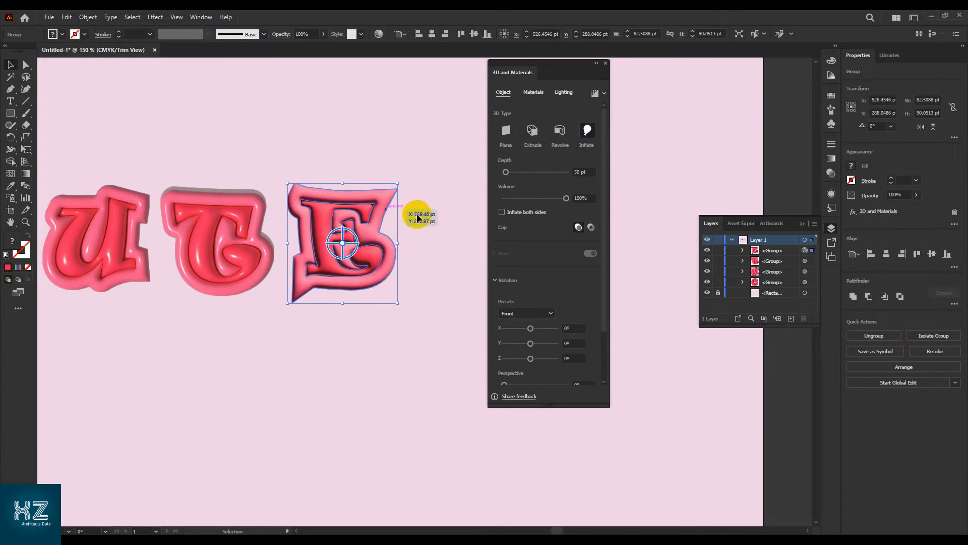
# - Lower the letter E's material roughness and render it with ray tracing
pyautogui.click(538, 92)
pyautogui.scroll(-3, 553, 341)
pyautogui.moveTo(532, 346); pyautogui.dragTo(510, 346)
# - Set the E's light rotation to -51°, softness to 70% and ambient intensity to 110%
pyautogui.click(559, 94)
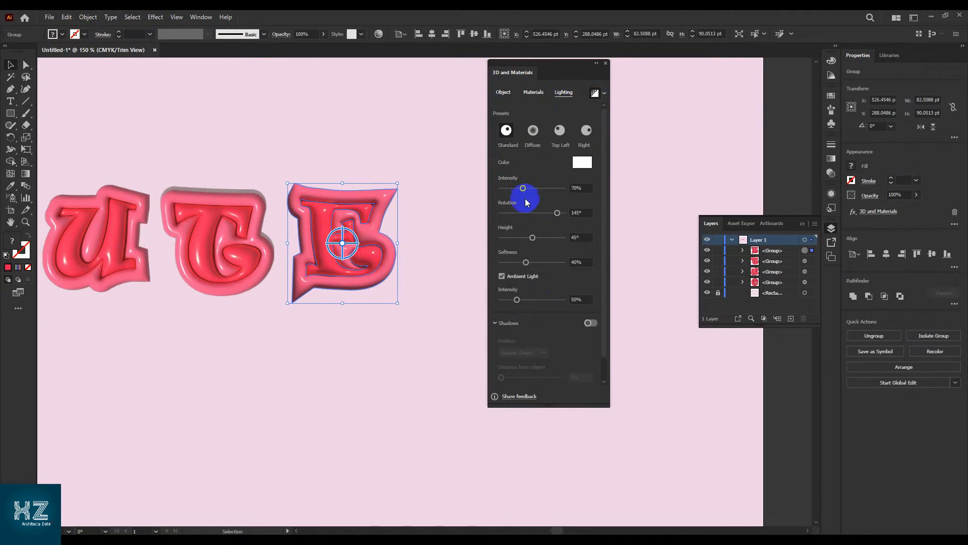
pyautogui.moveTo(549, 217); pyautogui.dragTo(525, 224)
pyautogui.moveTo(526, 263); pyautogui.dragTo(549, 262)
pyautogui.moveTo(517, 300); pyautogui.dragTo(535, 299)
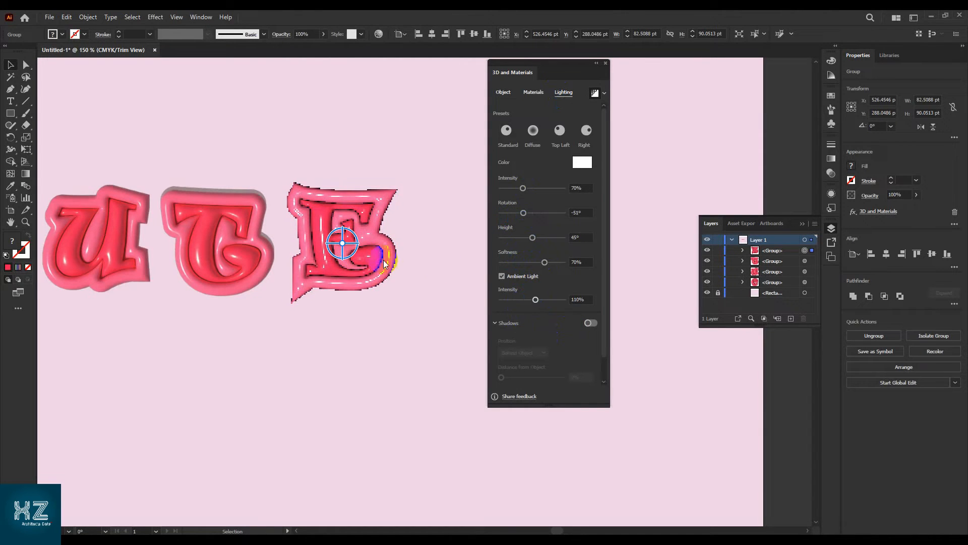
pyautogui.click(418, 138)
pyautogui.scroll(-4, 388, 231)
pyautogui.scroll(3, 353, 269)
pyautogui.click(604, 63)
# - Move the four CUTE letters together to roughly the centre of the artboard
pyautogui.scroll(-1, 484, 217)
pyautogui.hotkey('ctrl', 'a')
pyautogui.moveTo(459, 212); pyautogui.dragTo(413, 279)
pyautogui.moveTo(419, 231); pyautogui.dragTo(551, 165)
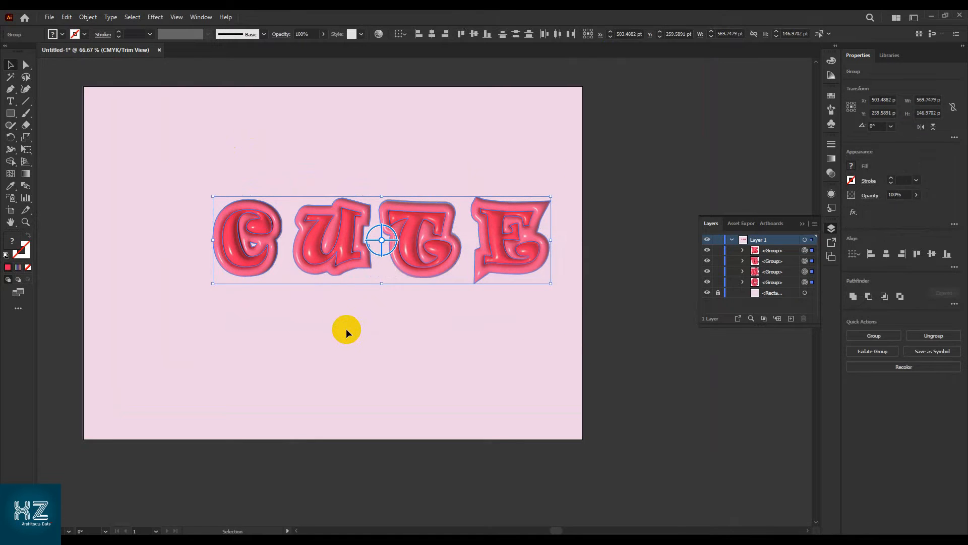
pyautogui.click(346, 328)
pyautogui.moveTo(522, 328); pyautogui.dragTo(573, 334)
pyautogui.hotkey('ctrl', 'a')
pyautogui.moveTo(367, 273); pyautogui.dragTo(326, 286)
pyautogui.click(455, 347)
pyautogui.moveTo(473, 351); pyautogui.dragTo(465, 372)
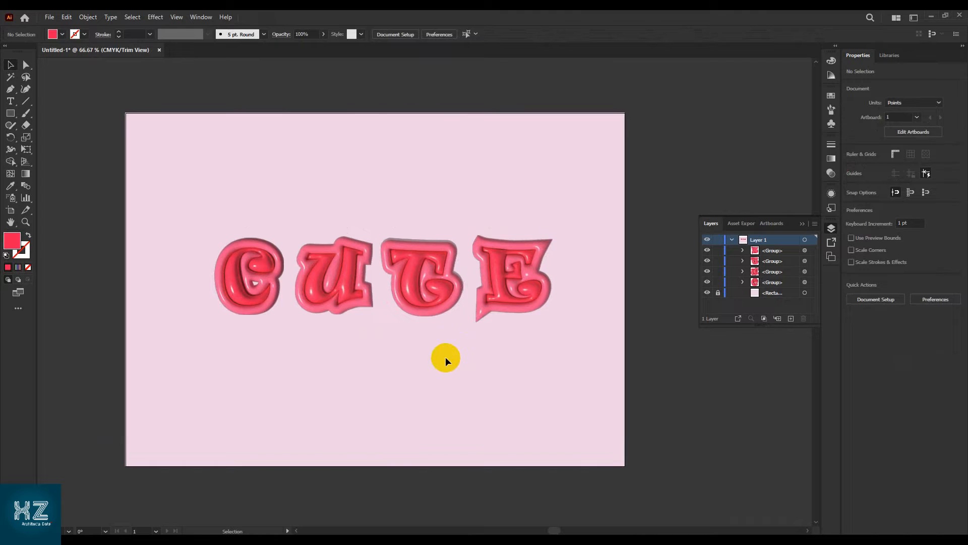
pyautogui.scroll(3, 428, 371)
pyautogui.scroll(-3, 400, 335)
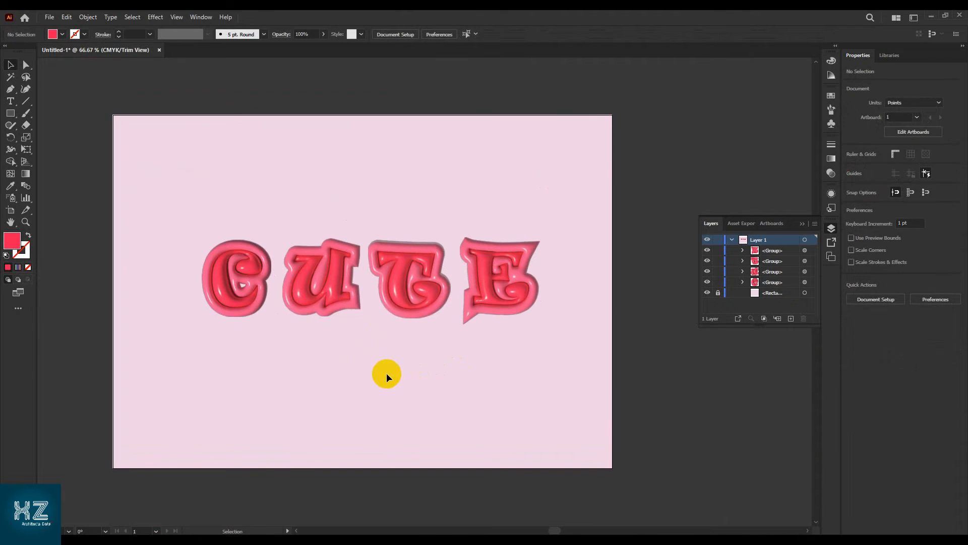
# - Draw a five-pointed star about 611 pt wide and 619 pt high over the artboard's upper-left area
pyautogui.click(8, 114)
pyautogui.moveTo(36, 137); pyautogui.dragTo(84, 161)
pyautogui.moveTo(262, 164); pyautogui.dragTo(372, 292)
# - Round all corners of the star to a radius of about 85 pt, forming a wavy egg-white shape
pyautogui.click(26, 65)
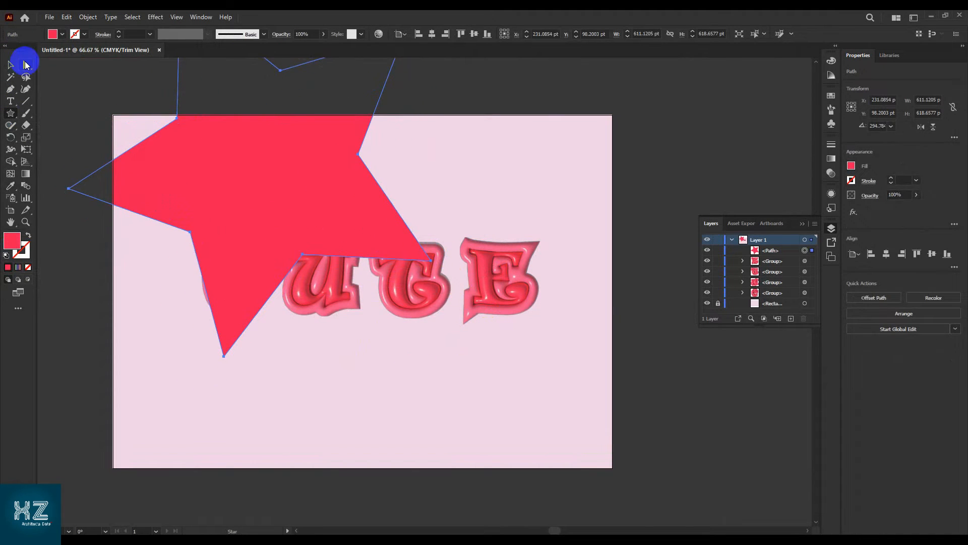
pyautogui.scroll(1, 135, 203)
pyautogui.moveTo(88, 202); pyautogui.dragTo(205, 227)
pyautogui.moveTo(252, 204)
pyautogui.mouseDown()
pyautogui.moveTo(270, 303)
pyautogui.moveTo(284, 314)
pyautogui.mouseUp()
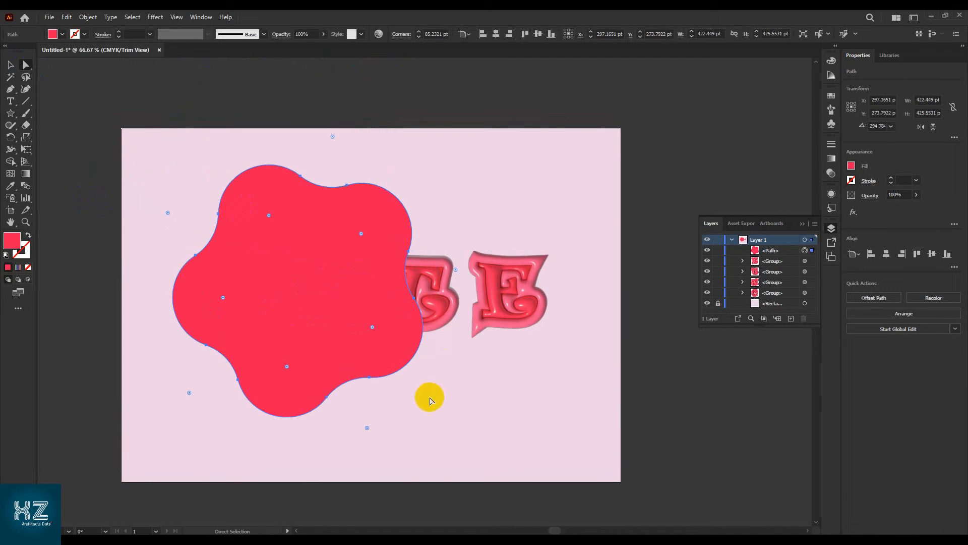
# - Fill the rounded star shape with white, FFFFFF
pyautogui.doubleClick(12, 242)
pyautogui.click(354, 212)
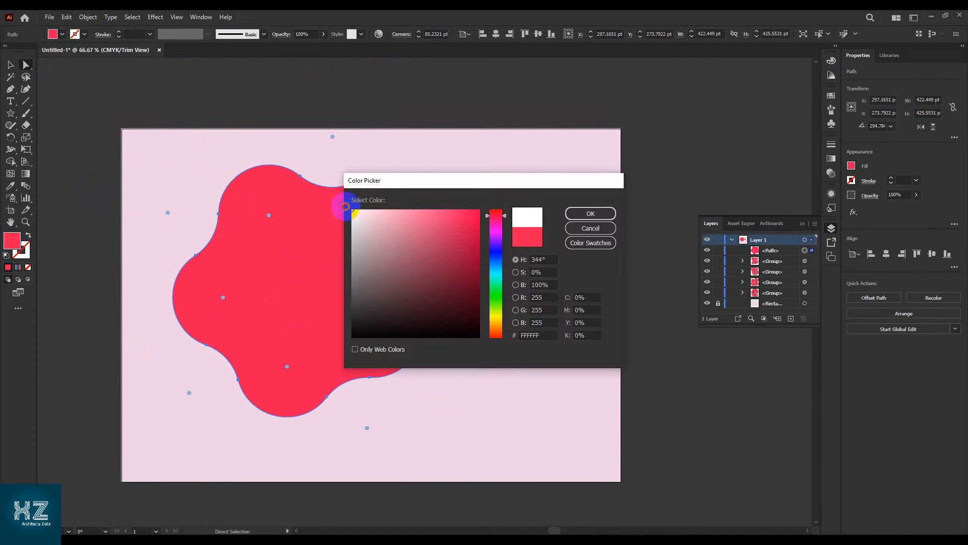
pyautogui.click(590, 213)
pyautogui.click(616, 216)
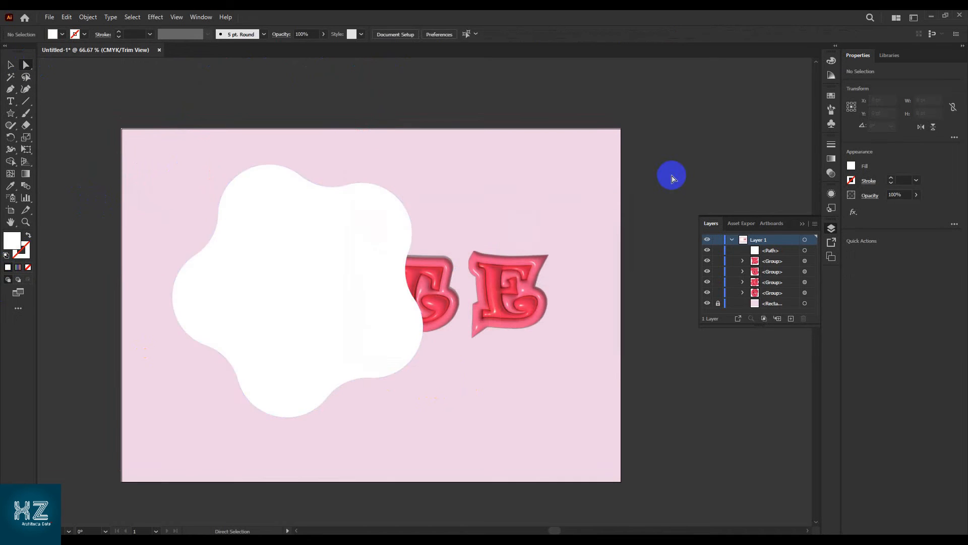
# - Place the white shape behind the letters, above the background rectangle, and shift it slightly left
pyautogui.moveTo(782, 248); pyautogui.dragTo(788, 299)
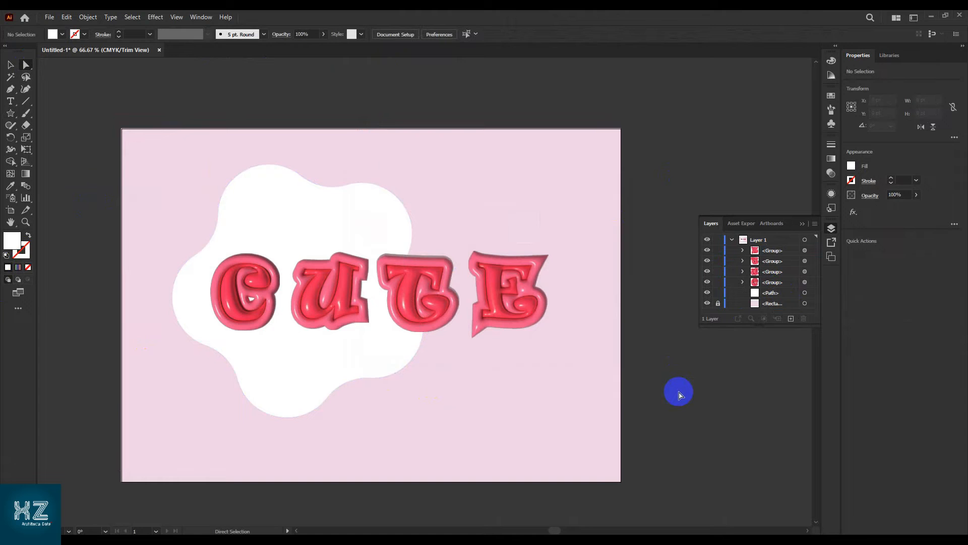
pyautogui.click(299, 385)
pyautogui.moveTo(301, 385); pyautogui.dragTo(287, 387)
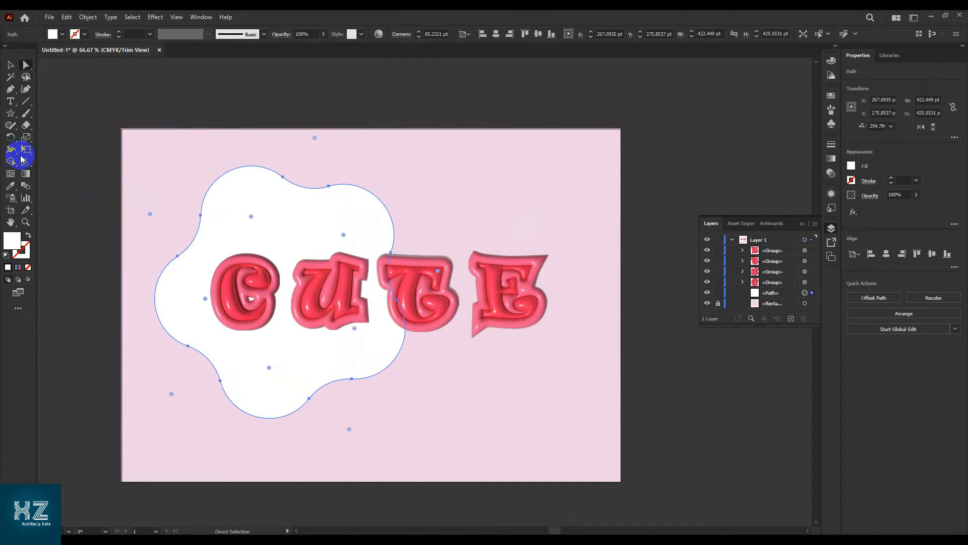
# - Draw a circle about 107 pt in diameter above the T and E and fill it with orange FF7900
pyautogui.click(11, 115)
pyautogui.click(52, 137)
pyautogui.moveTo(444, 201); pyautogui.dragTo(501, 253)
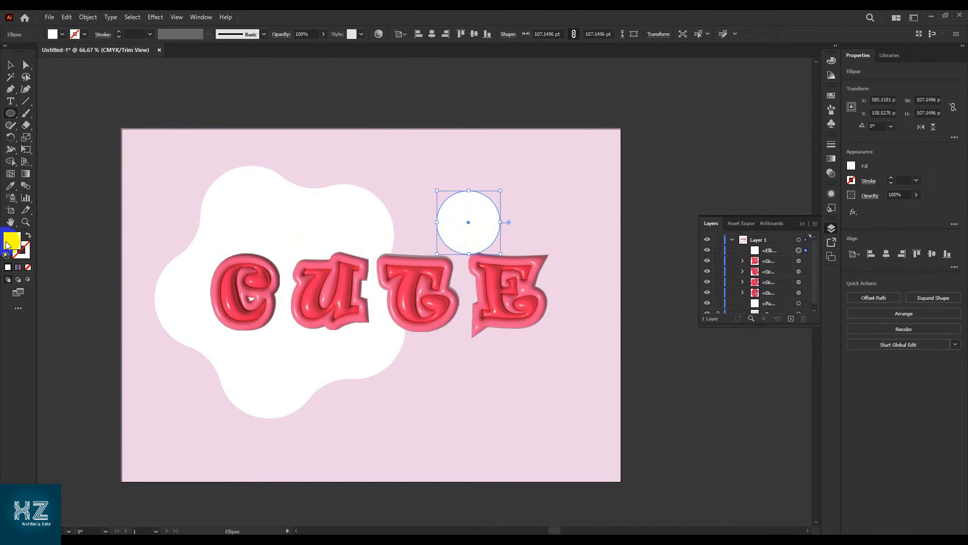
pyautogui.doubleClick(11, 239)
pyautogui.moveTo(496, 323); pyautogui.dragTo(495, 328)
pyautogui.moveTo(472, 218); pyautogui.dragTo(487, 203)
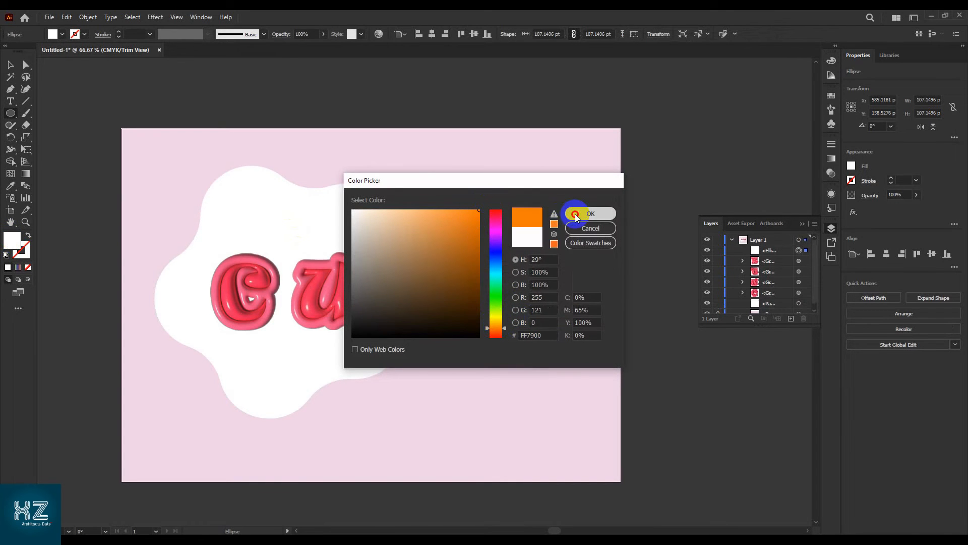
pyautogui.click(575, 214)
# - Stack the orange circle between the letters and the white shape, and move both to the artboard's upper-left corner as a fried egg
pyautogui.click(497, 222)
pyautogui.click(508, 297)
pyautogui.click(11, 64)
pyautogui.moveTo(435, 237); pyautogui.dragTo(265, 292)
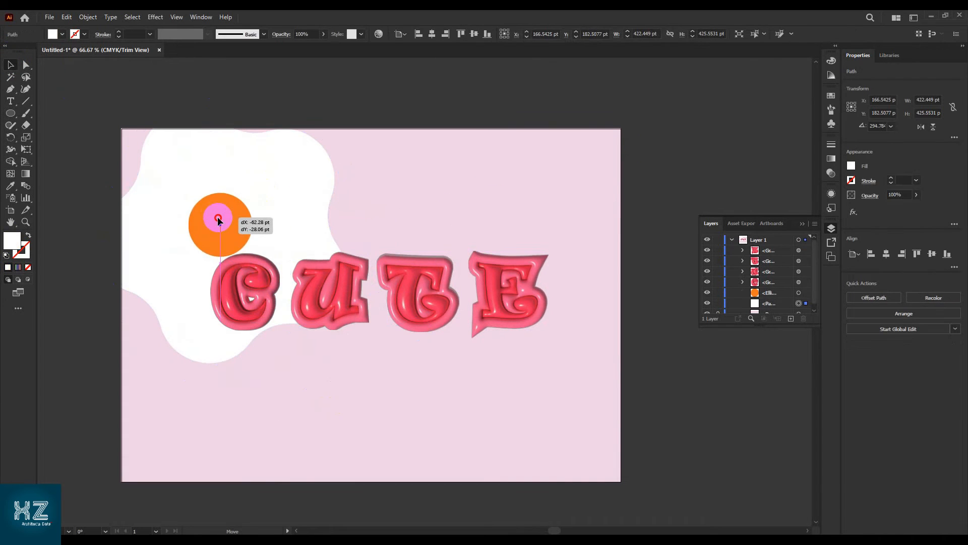
pyautogui.moveTo(225, 218); pyautogui.dragTo(225, 230)
pyautogui.click(368, 209)
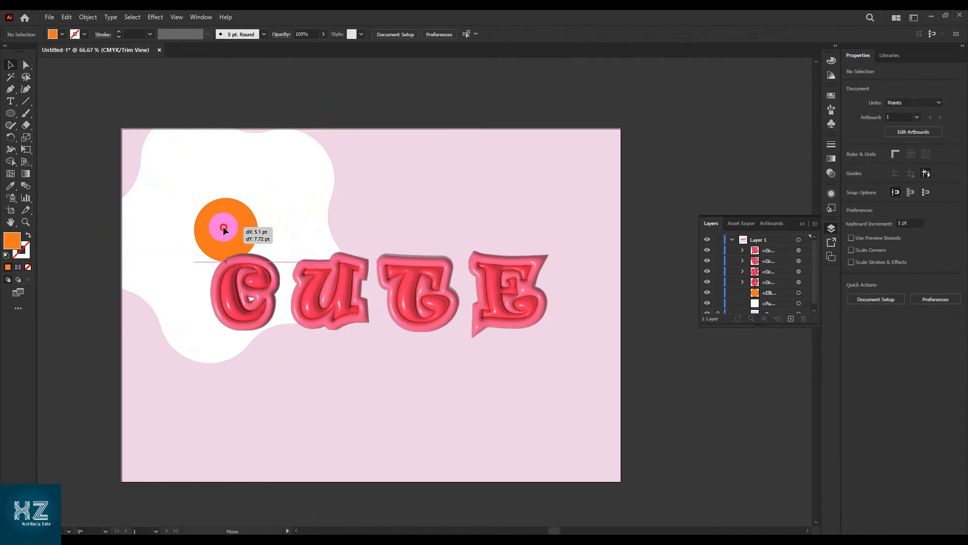
# - Apply the 3D Inflate effect to the white egg shape with the Front rotation preset and a 1 pt depth
pyautogui.click(289, 234)
pyautogui.click(155, 16)
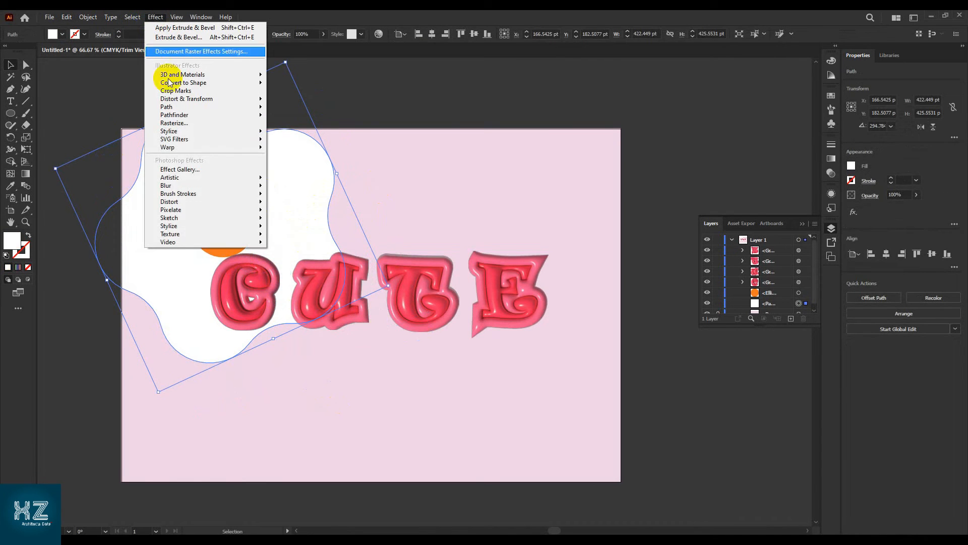
pyautogui.moveTo(201, 74)
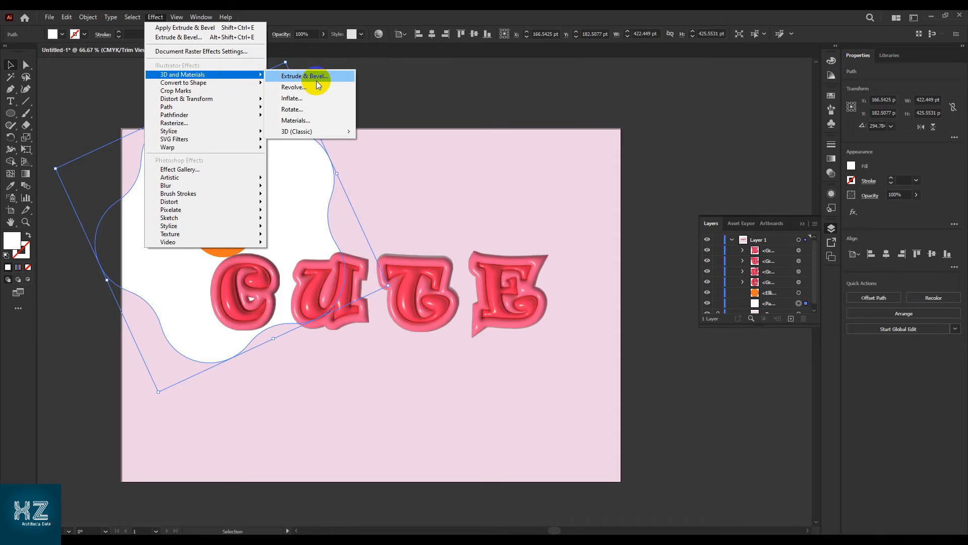
pyautogui.click(317, 76)
pyautogui.click(587, 131)
pyautogui.click(525, 313)
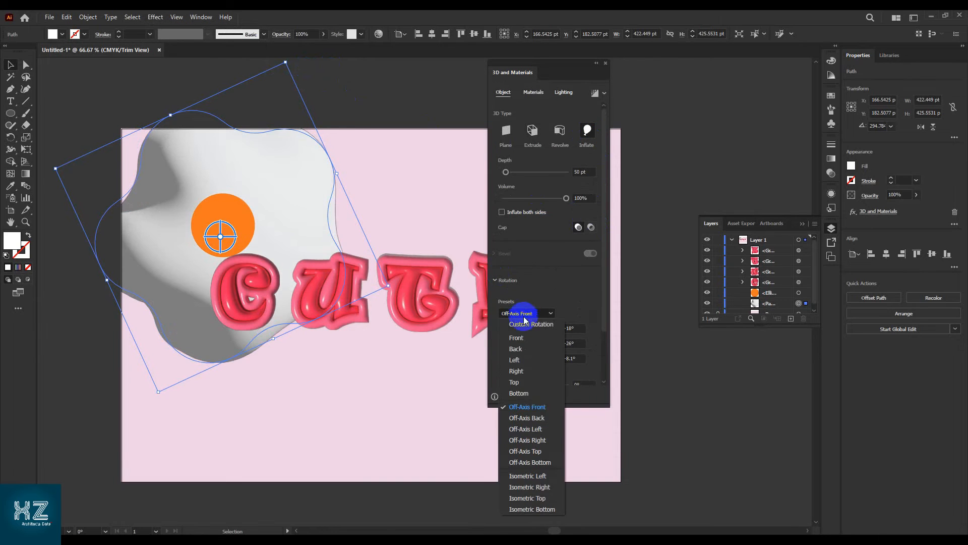
pyautogui.click(526, 338)
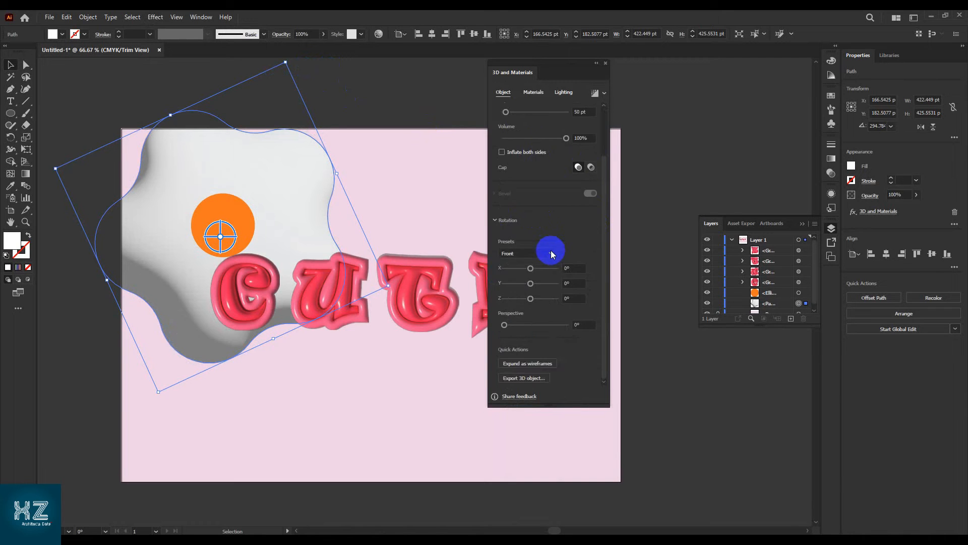
pyautogui.moveTo(505, 172); pyautogui.dragTo(506, 175)
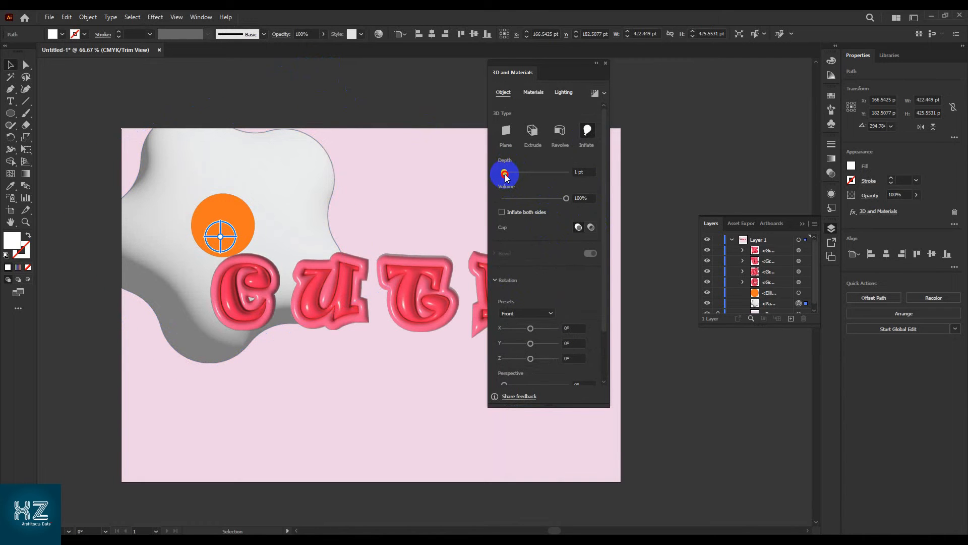
# - Render the white egg shape with ray tracing and lower its material roughness
pyautogui.click(596, 94)
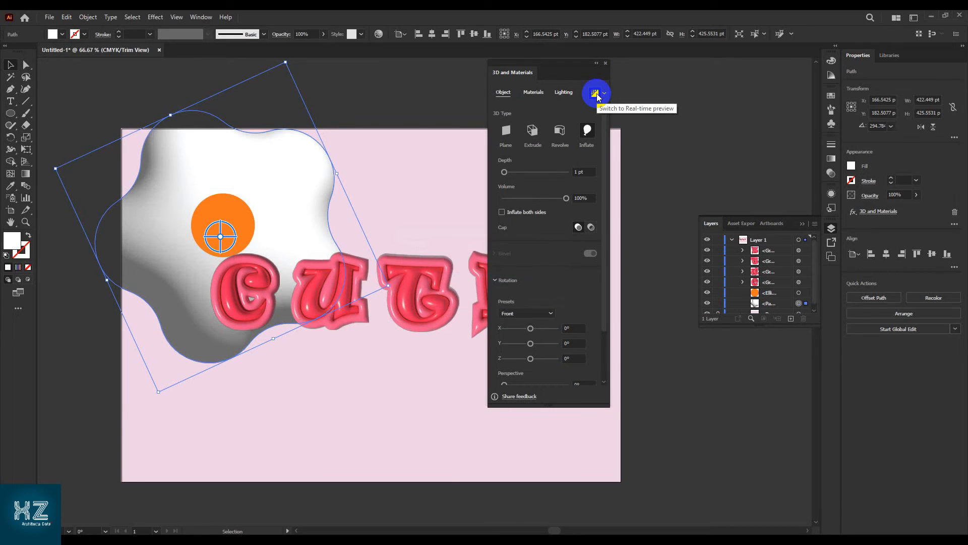
pyautogui.click(533, 92)
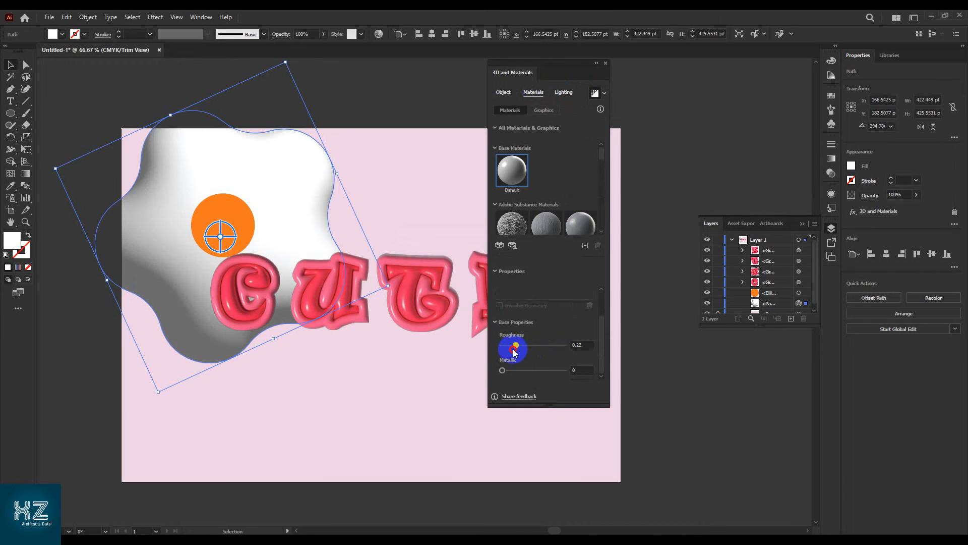
# - Set the egg white's light rotation to 60° and height to 87°, and raise its softness
pyautogui.click(564, 93)
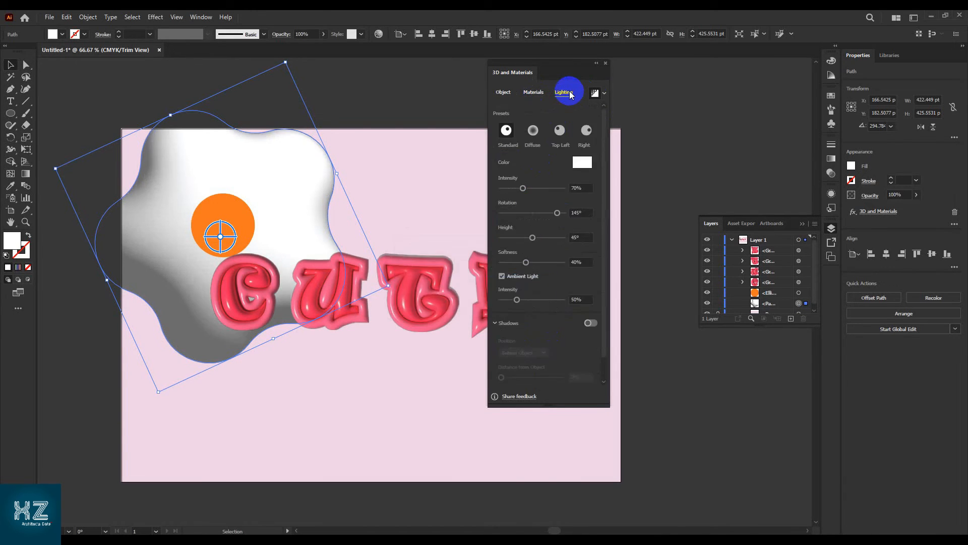
pyautogui.click(523, 191)
pyautogui.moveTo(557, 216); pyautogui.dragTo(501, 226)
pyautogui.moveTo(506, 220)
pyautogui.mouseDown()
pyautogui.moveTo(555, 217)
pyautogui.moveTo(540, 216)
pyautogui.moveTo(516, 240)
pyautogui.moveTo(530, 240)
pyautogui.moveTo(511, 239)
pyautogui.moveTo(561, 244)
pyautogui.moveTo(555, 267)
pyautogui.mouseUp()
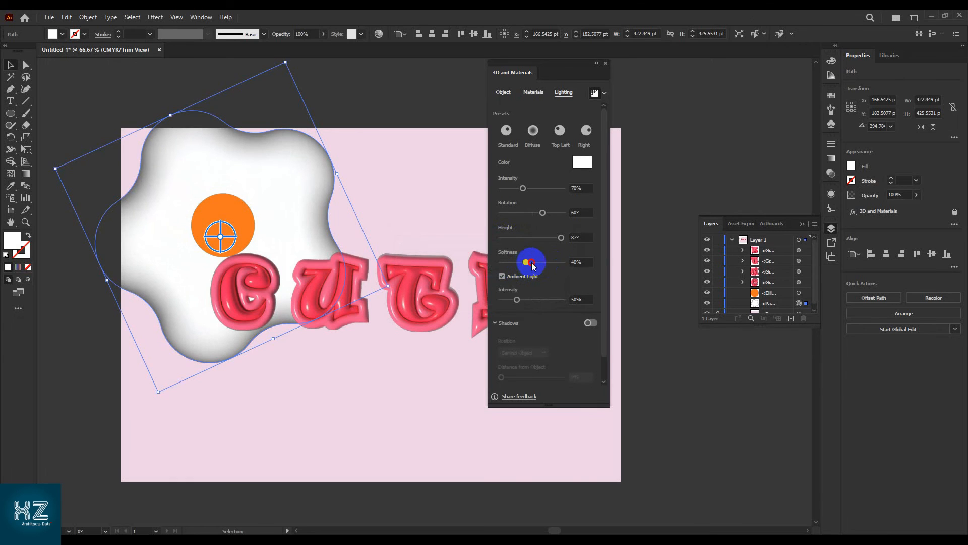
pyautogui.moveTo(526, 262); pyautogui.dragTo(545, 264)
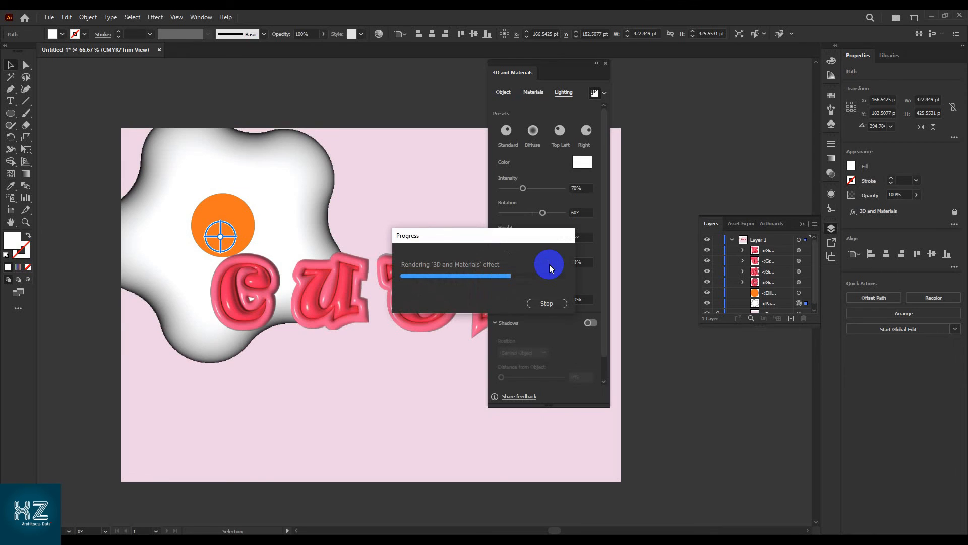
pyautogui.click(415, 179)
# - Apply the 3D Inflate effect to the orange yolk circle with the Front rotation preset
pyautogui.scroll(-3, 325, 182)
pyautogui.moveTo(340, 286); pyautogui.dragTo(336, 332)
pyautogui.scroll(2, 337, 318)
pyautogui.click(223, 232)
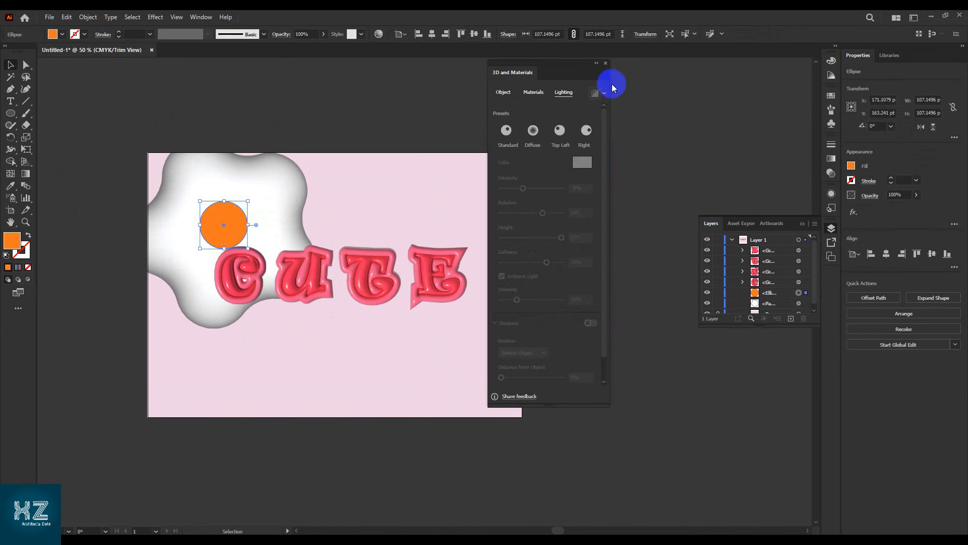
pyautogui.click(156, 17)
pyautogui.moveTo(192, 71)
pyautogui.click(287, 71)
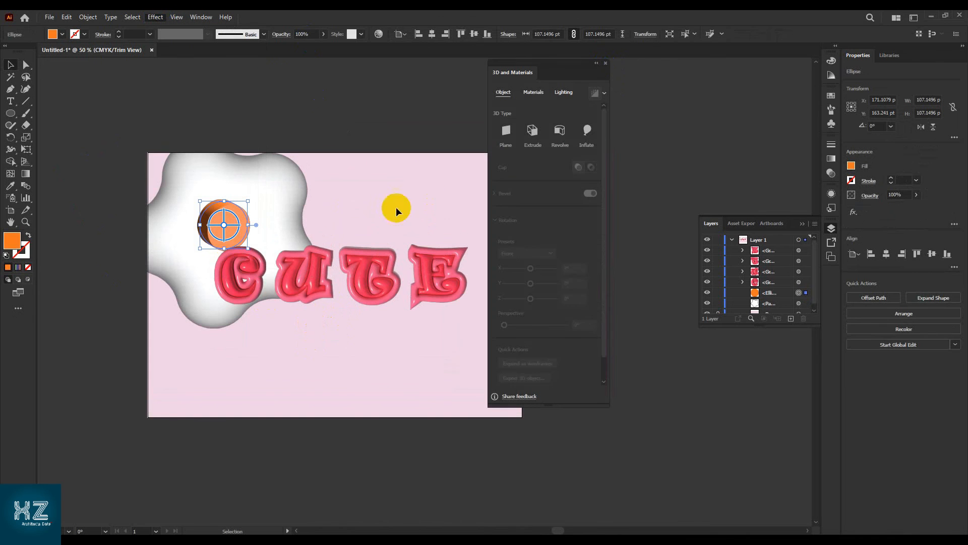
pyautogui.click(504, 274)
pyautogui.click(508, 306)
pyautogui.scroll(1, 376, 222)
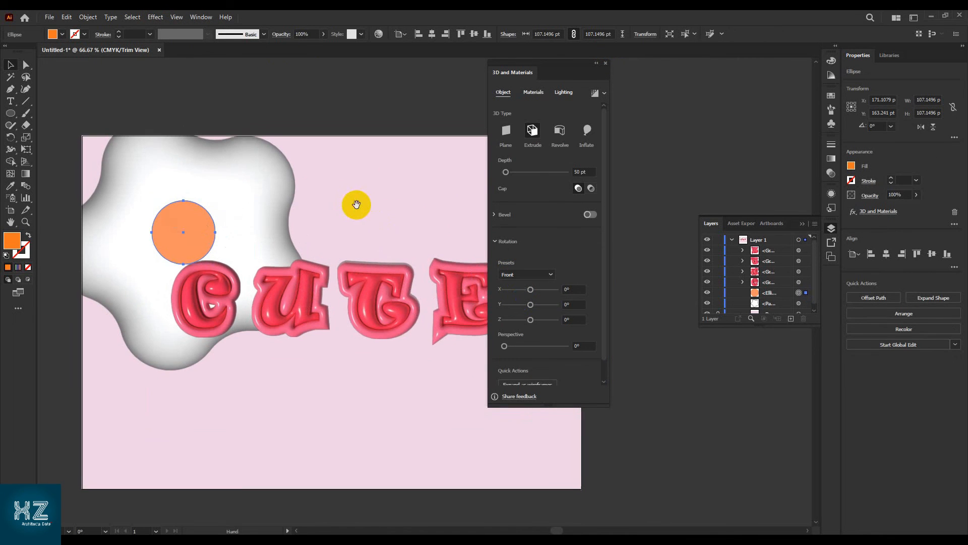
pyautogui.click(586, 130)
pyautogui.scroll(-2, 557, 301)
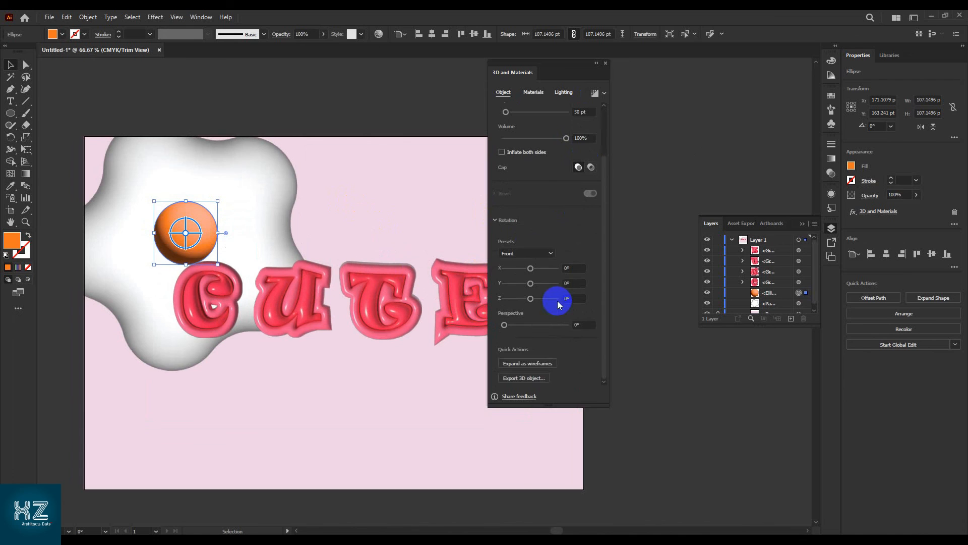
# - Render the yolk with ray tracing and lower its material roughness to about 0.12
pyautogui.click(594, 93)
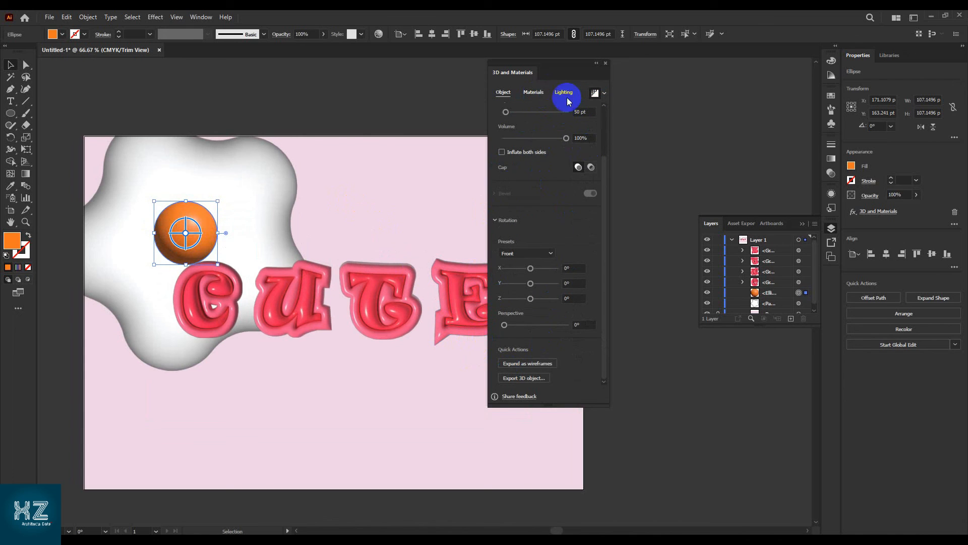
pyautogui.click(533, 92)
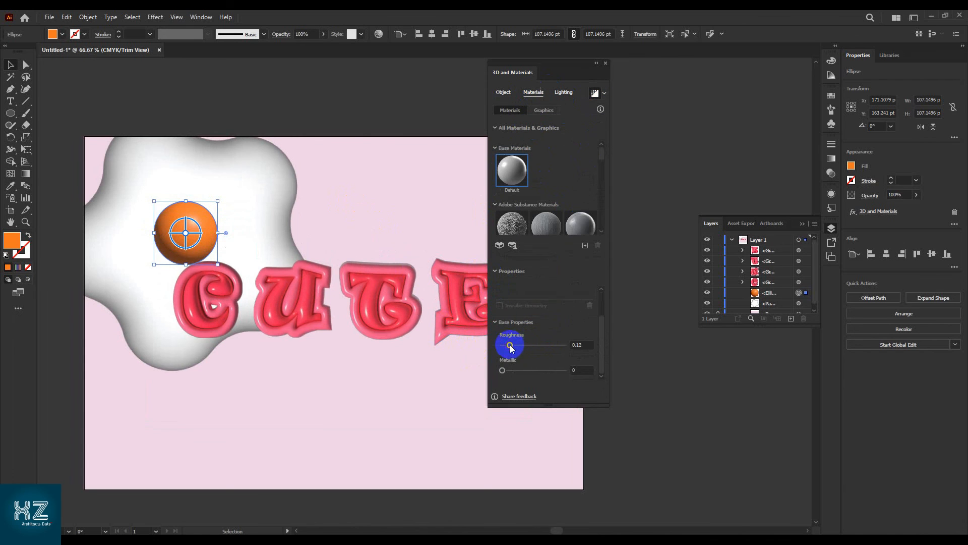
# - Set the yolk's light rotation to -80°, softness to 70% and ambient intensity to about 102%
pyautogui.click(564, 92)
pyautogui.moveTo(530, 221)
pyautogui.mouseDown()
pyautogui.moveTo(512, 218)
pyautogui.moveTo(545, 263)
pyautogui.mouseUp()
pyautogui.moveTo(517, 300); pyautogui.dragTo(536, 302)
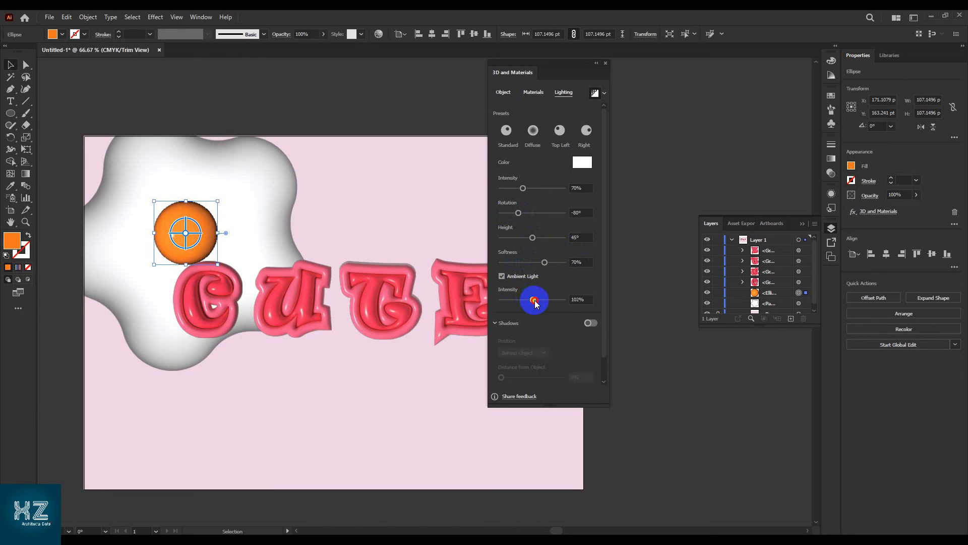
pyautogui.click(606, 63)
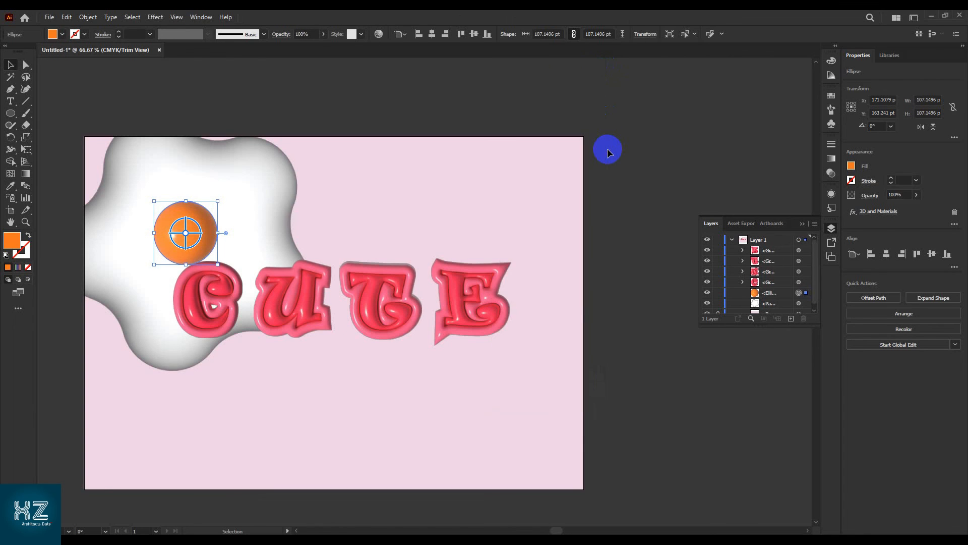
pyautogui.click(607, 148)
# - Unlock the background rectangle and select it
pyautogui.scroll(-2, 607, 150)
pyautogui.moveTo(613, 293); pyautogui.dragTo(587, 330)
pyautogui.scroll(1, 569, 301)
pyautogui.moveTo(570, 301); pyautogui.dragTo(561, 327)
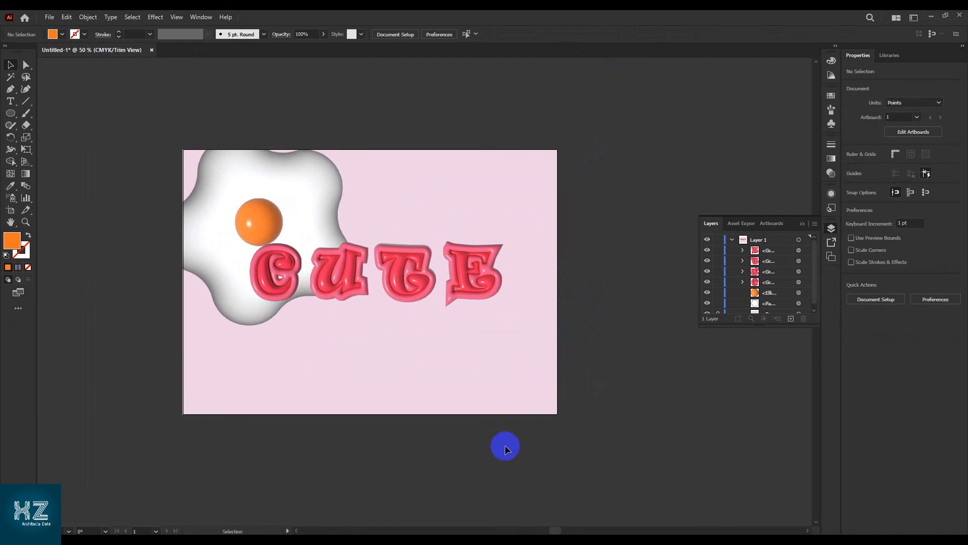
pyautogui.moveTo(506, 446); pyautogui.dragTo(510, 470)
pyautogui.scroll(1, 393, 401)
pyautogui.moveTo(394, 400); pyautogui.dragTo(393, 407)
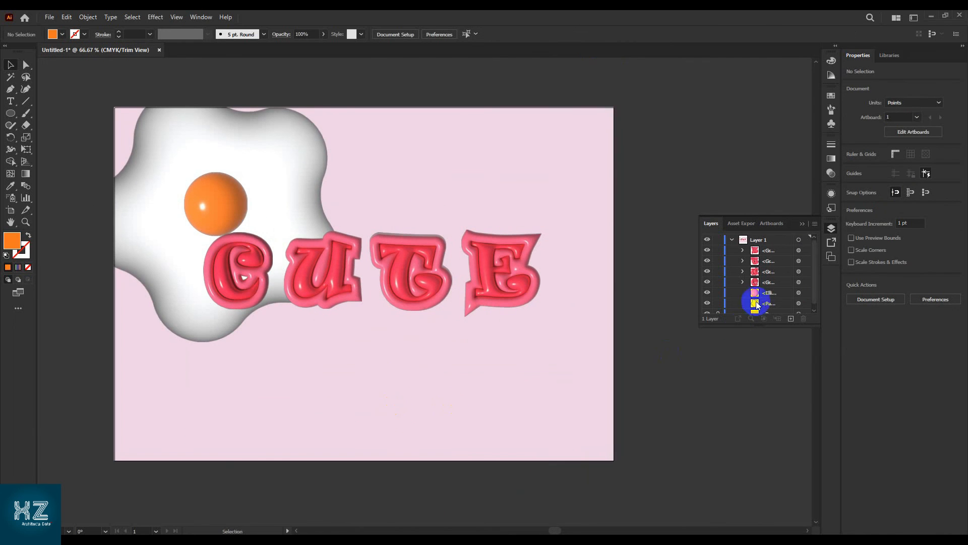
pyautogui.scroll(-1, 756, 304)
pyautogui.click(240, 372)
# - Fill the background rectangle with the stronger pink FC77A0
pyautogui.click(9, 241)
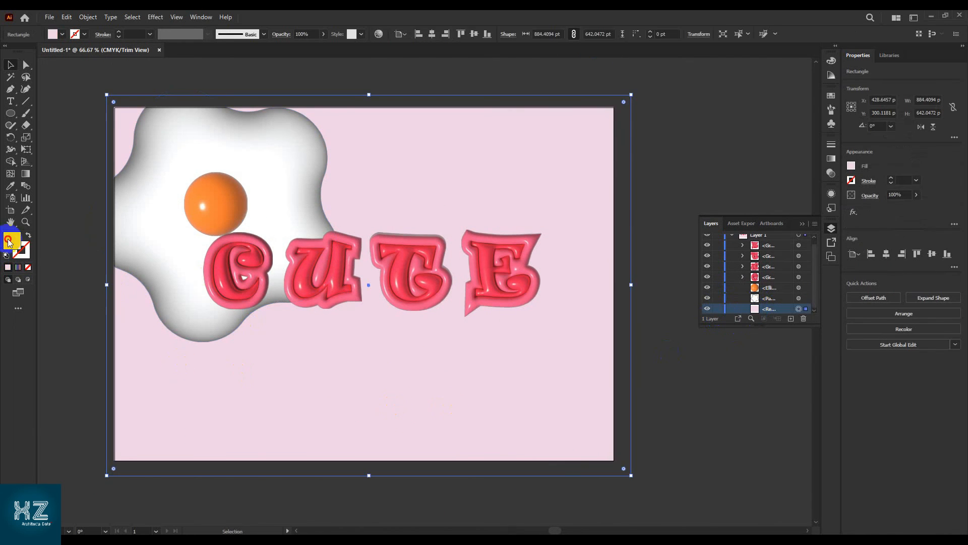
pyautogui.click(368, 226)
pyautogui.moveTo(499, 334); pyautogui.dragTo(495, 216)
pyautogui.click(415, 214)
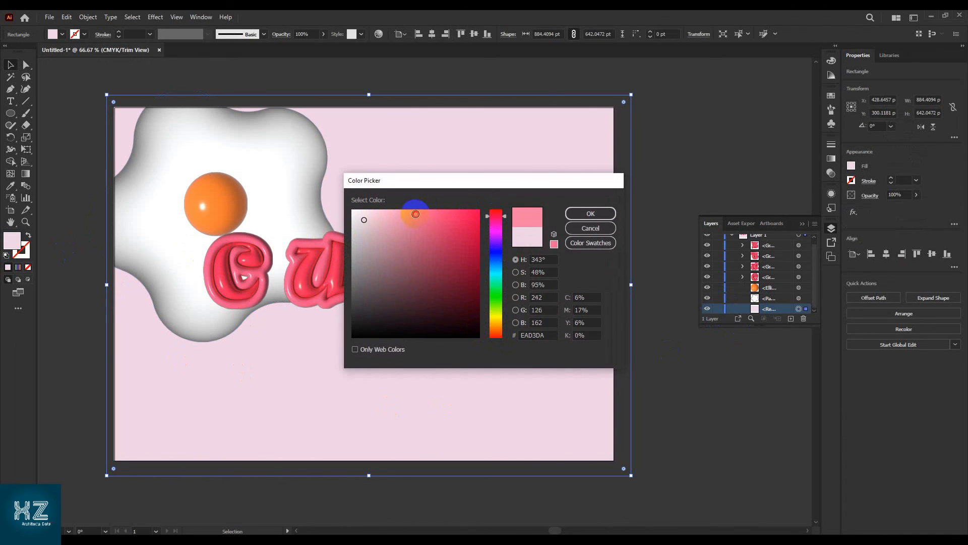
pyautogui.click(589, 213)
# - Change the background rectangle's fill to a lighter, softer pink
pyautogui.doubleClick(12, 241)
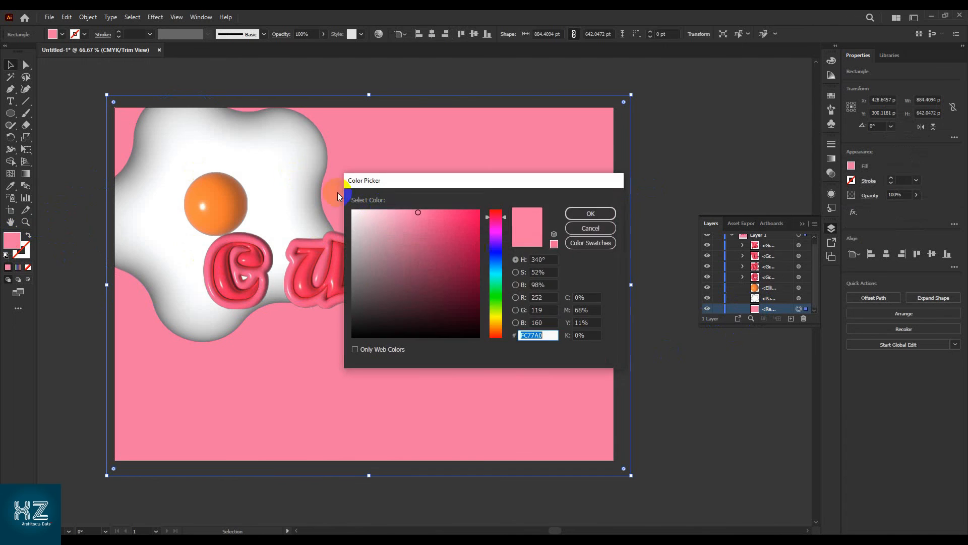
pyautogui.click(395, 209)
pyautogui.click(592, 212)
pyautogui.click(688, 152)
pyautogui.moveTo(301, 393); pyautogui.dragTo(336, 396)
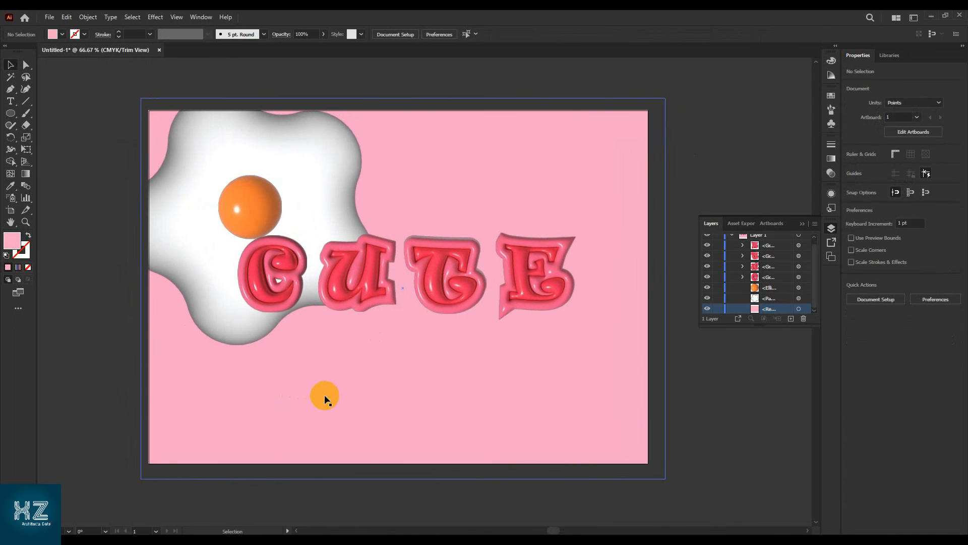